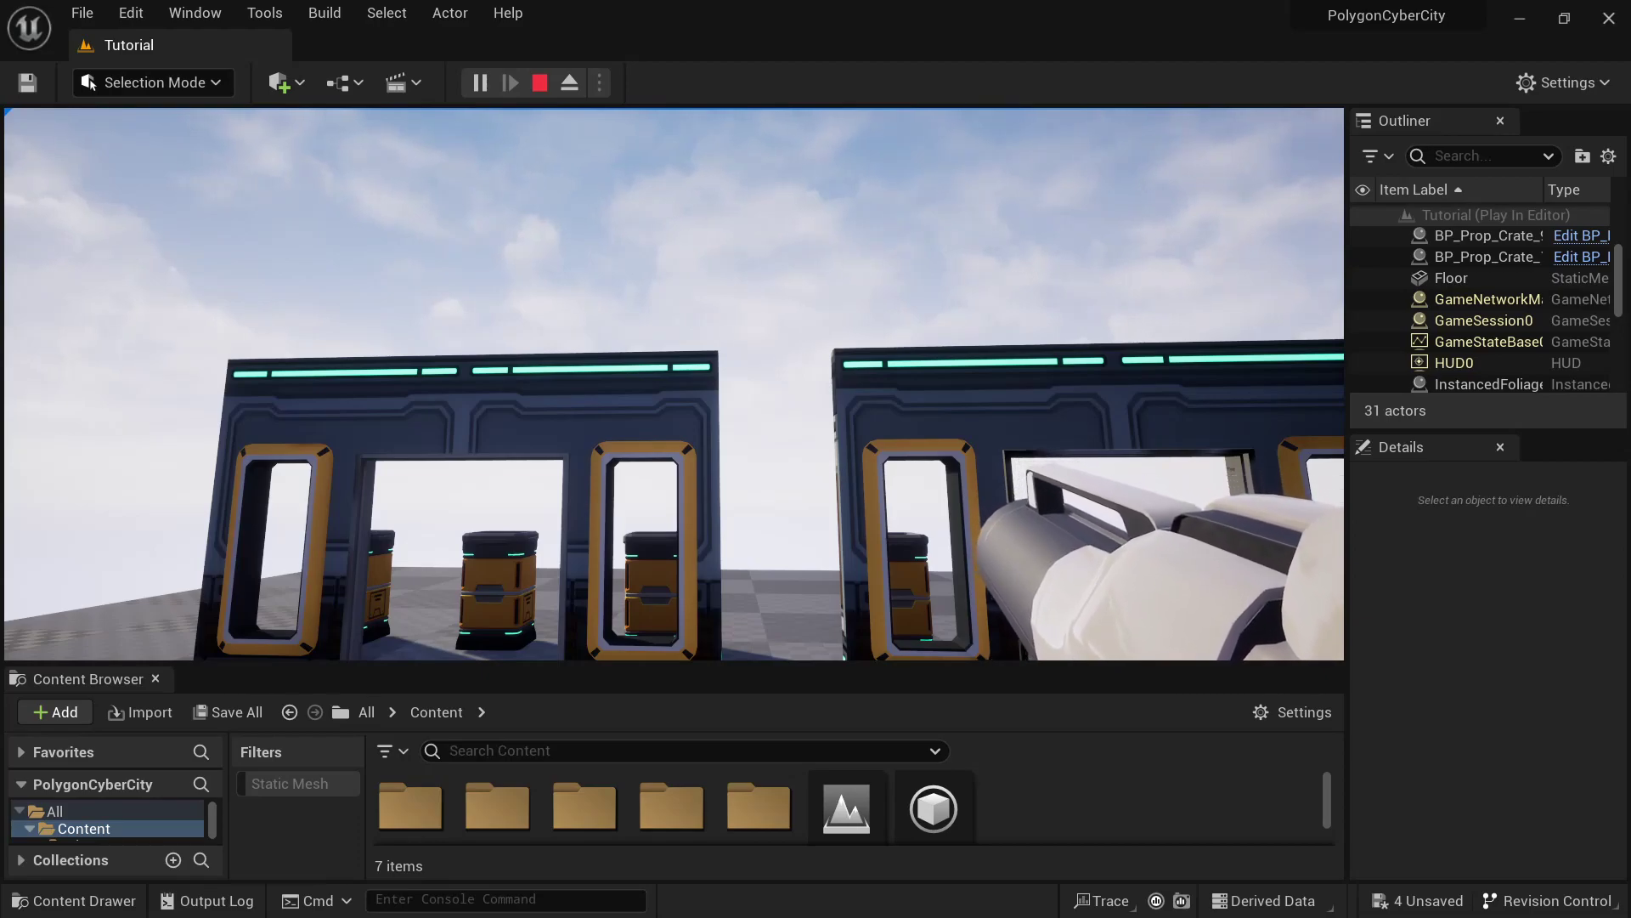
# Test the first wall's collision in play mode by shooting projectiles through its window and doorway at the crates
pyautogui.press('a')
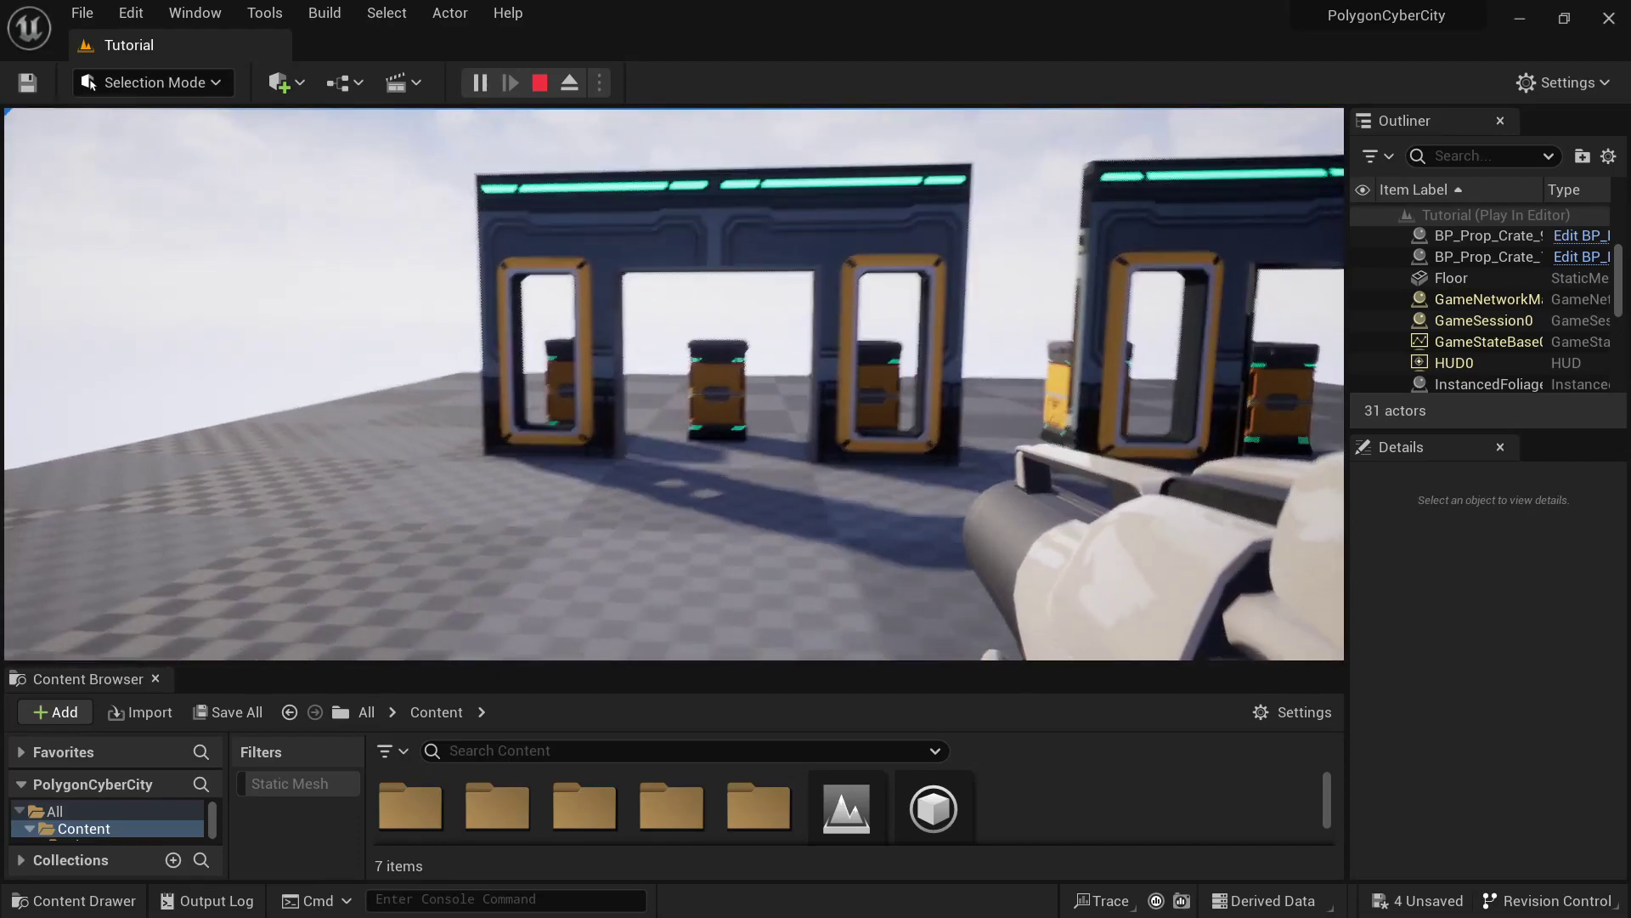
pyautogui.press('w')
pyautogui.click(674, 383)
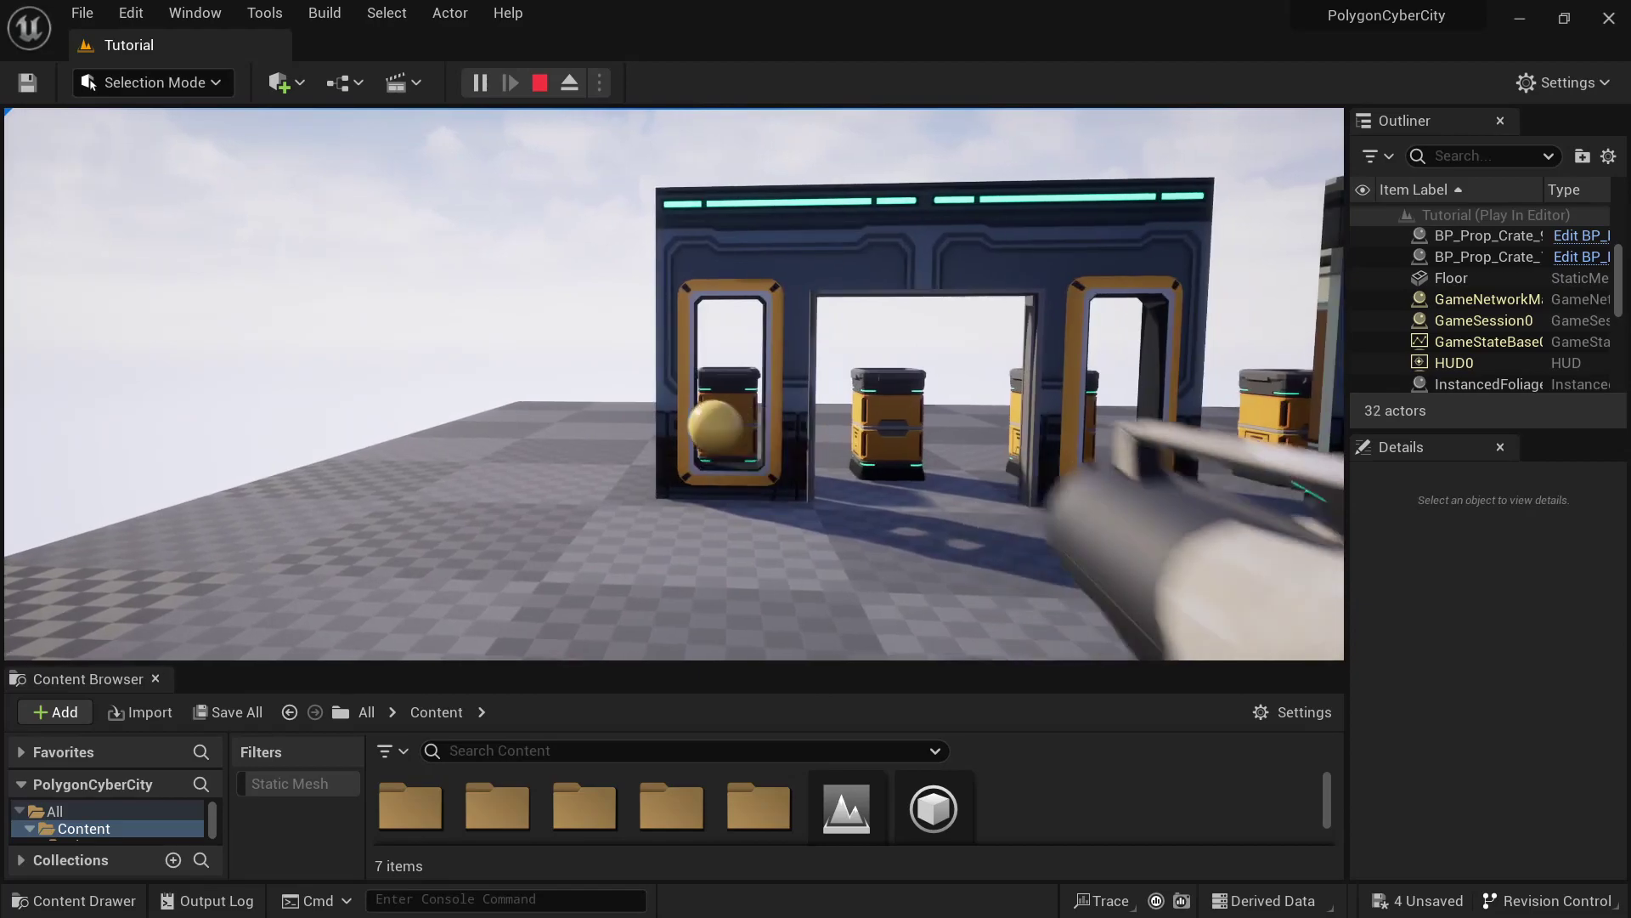
pyautogui.click(673, 383)
pyautogui.press('w')
pyautogui.click(674, 383)
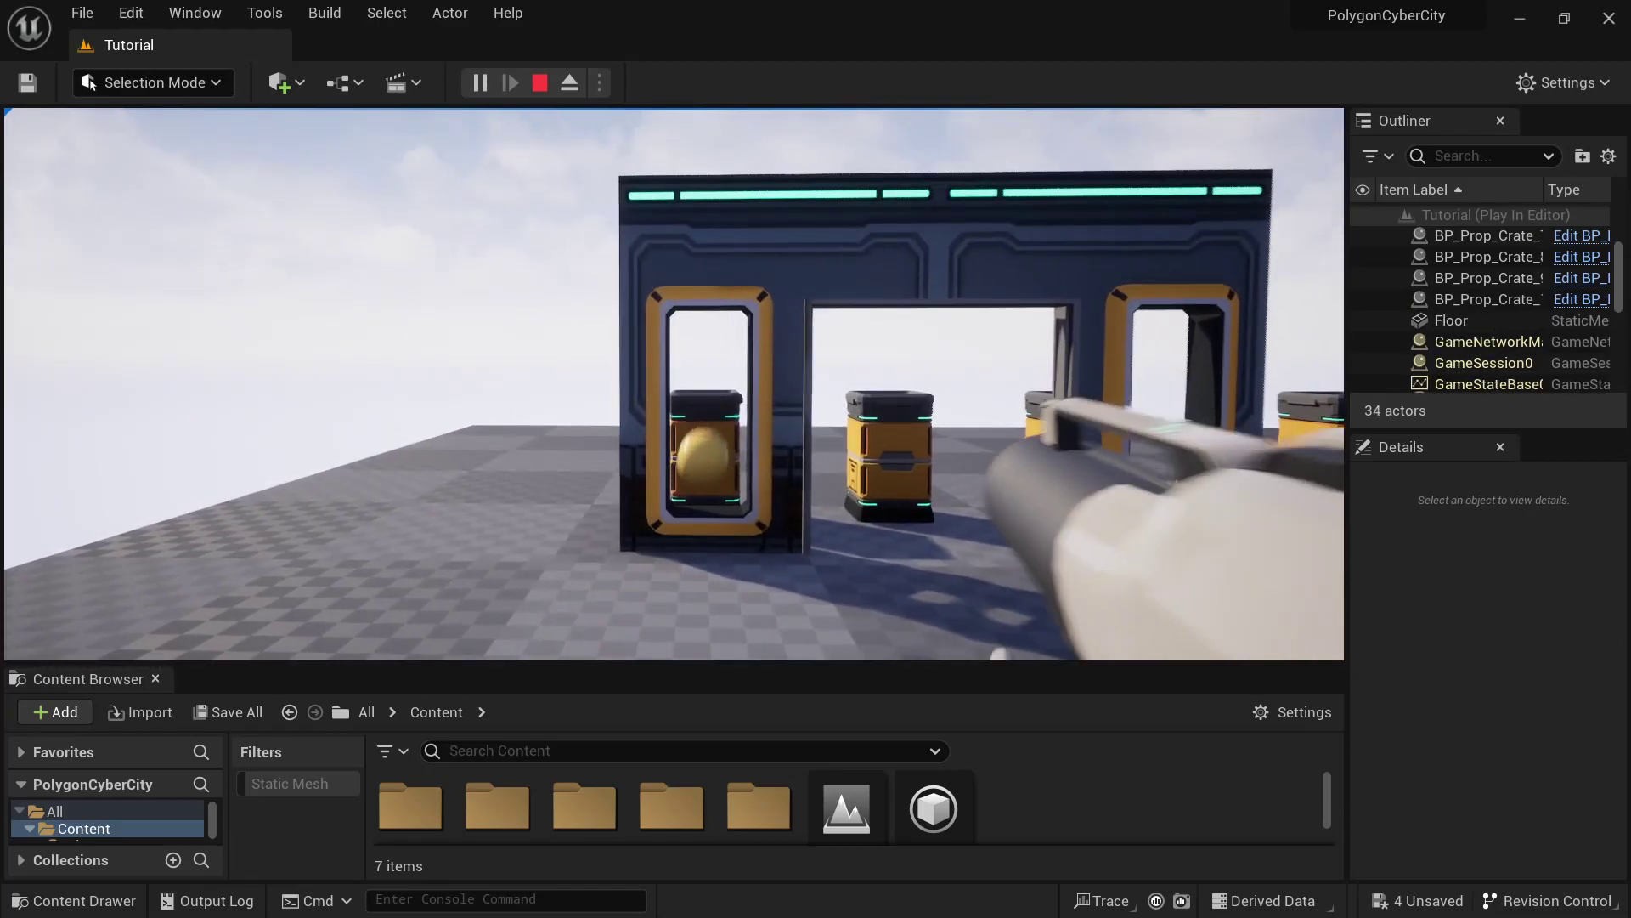
pyautogui.click(673, 383)
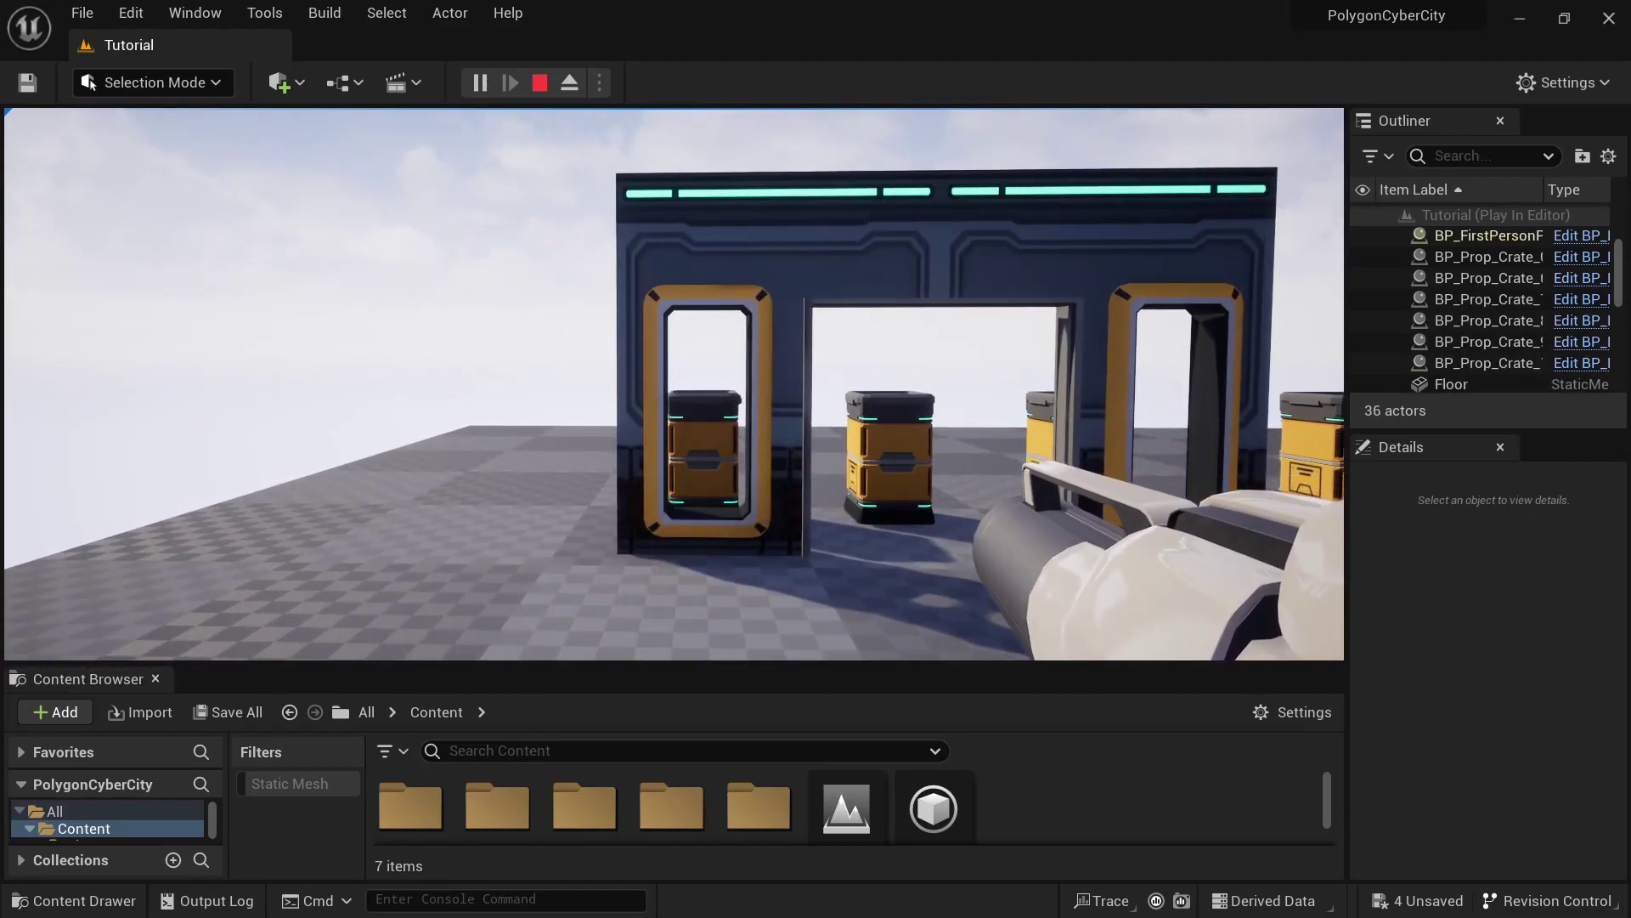
pyautogui.click(674, 384)
pyautogui.click(674, 383)
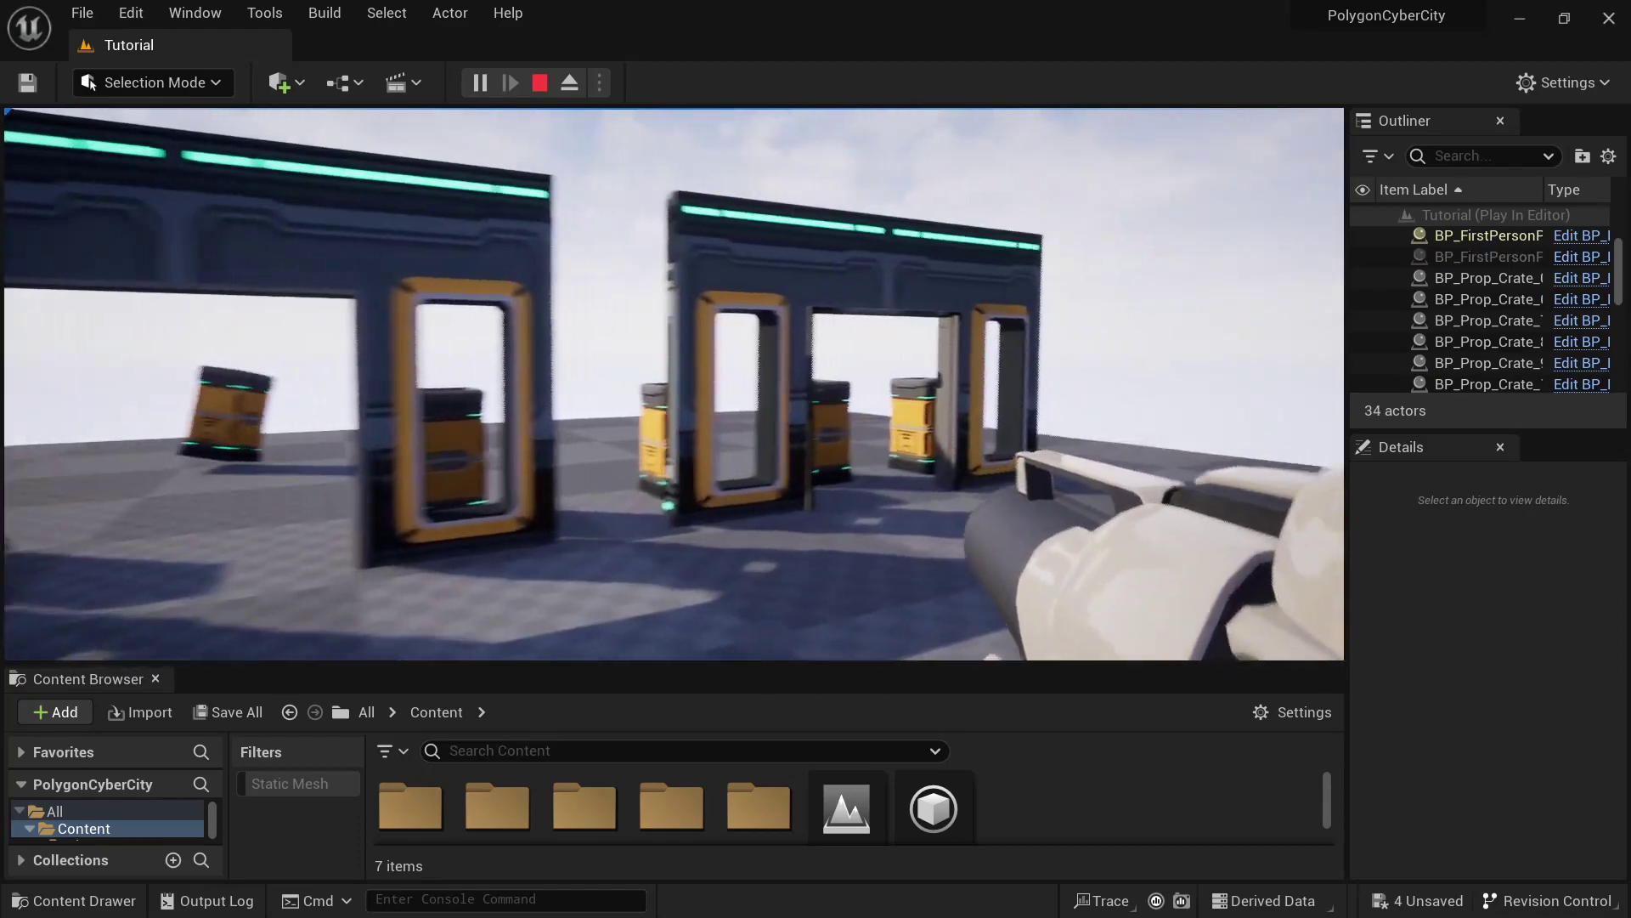
# Shoot projectiles at the crates through the second wall's doorway and window to compare its collision
pyautogui.press('d')
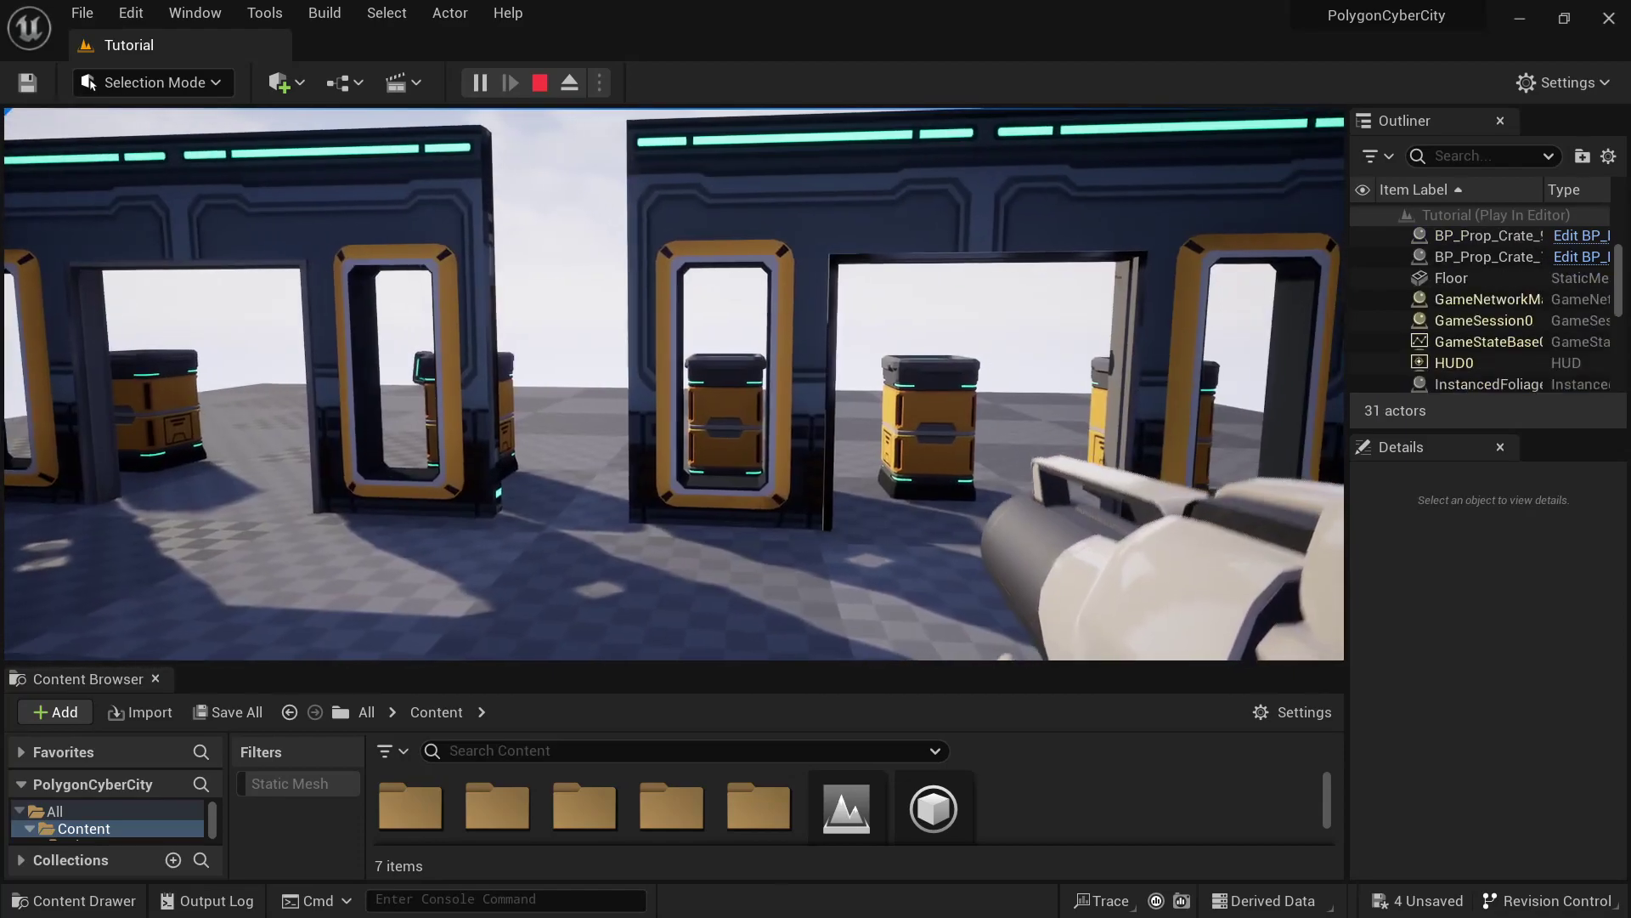
pyautogui.click(674, 383)
pyautogui.click(673, 383)
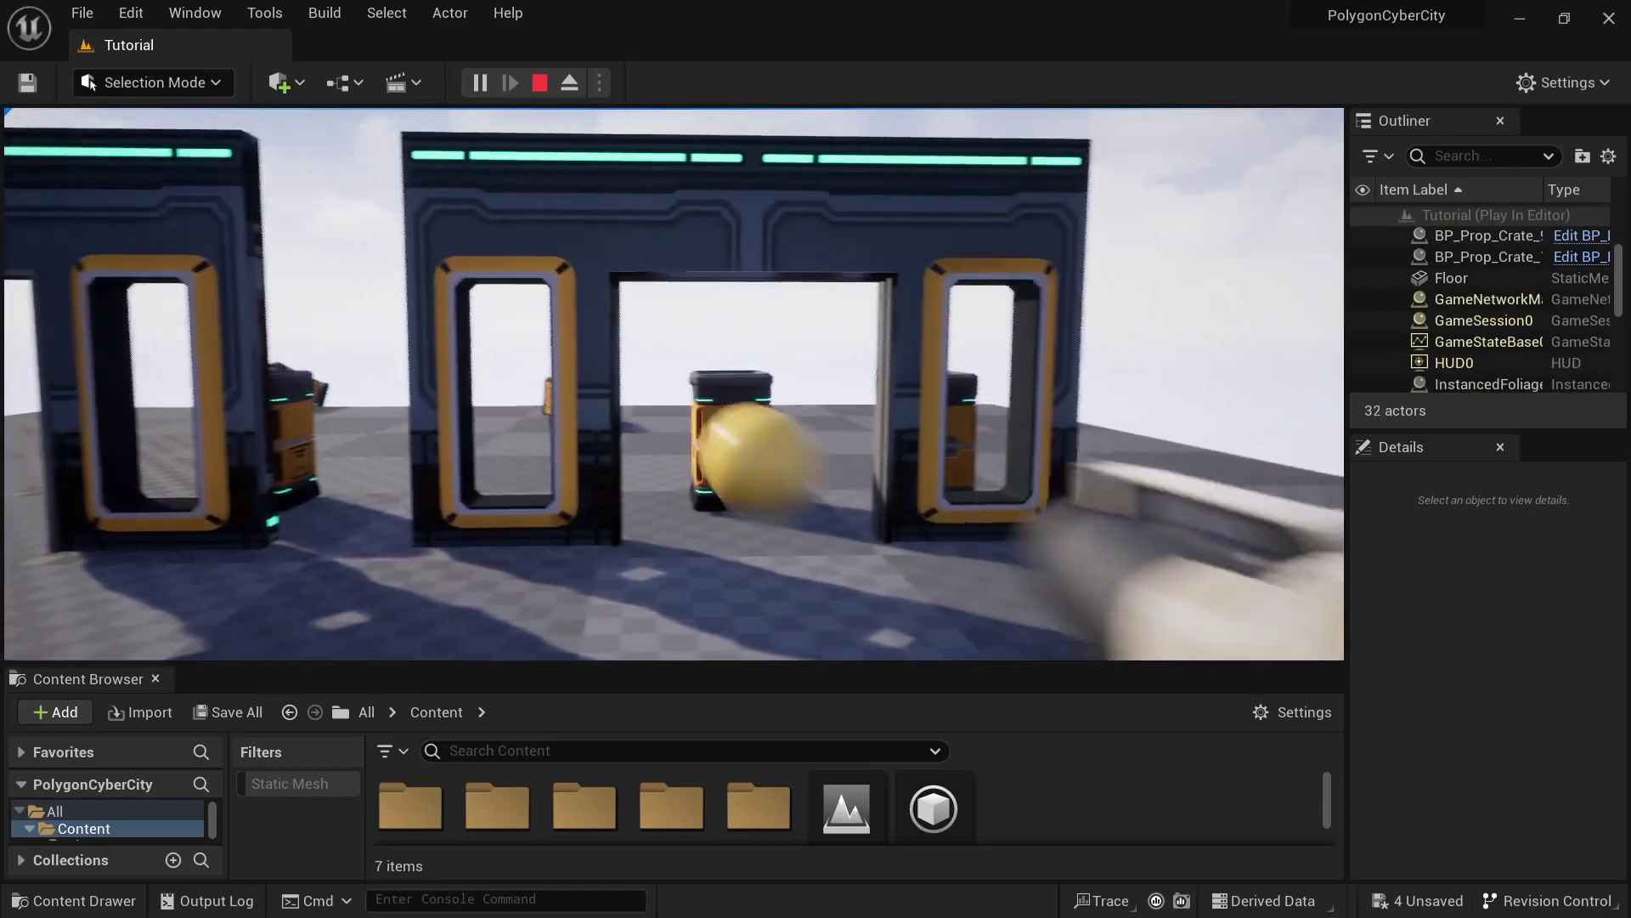
pyautogui.click(674, 383)
pyautogui.click(674, 383)
pyautogui.click(674, 383)
pyautogui.click(674, 383)
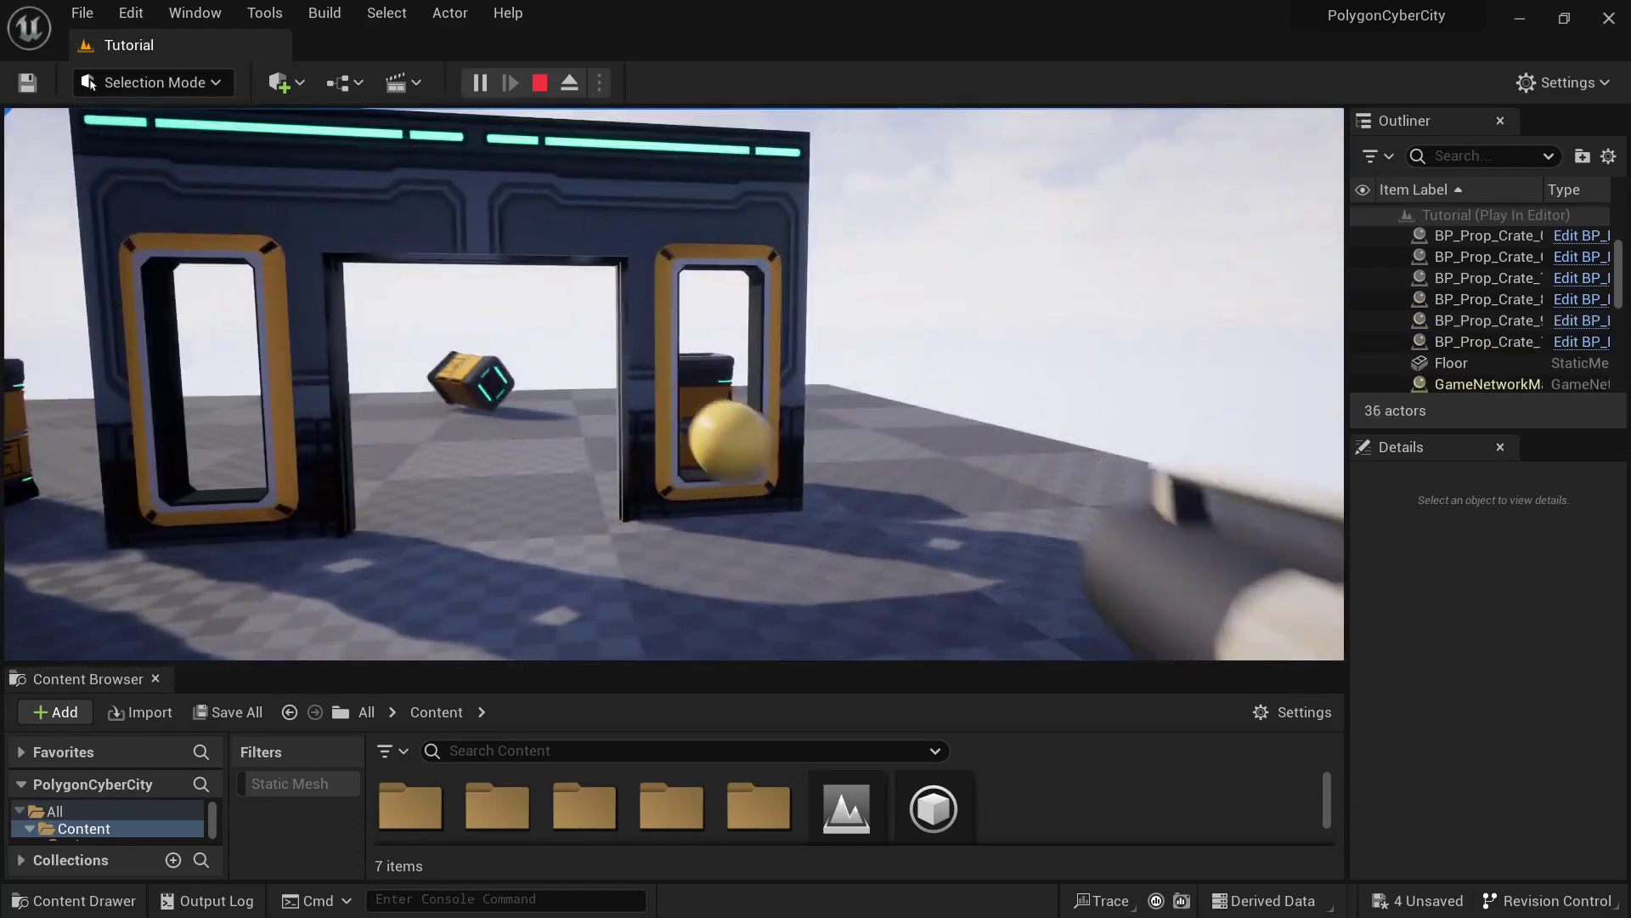
# Stop the play session and switch the level viewport to the Player Collision view mode
pyautogui.press('Escape')
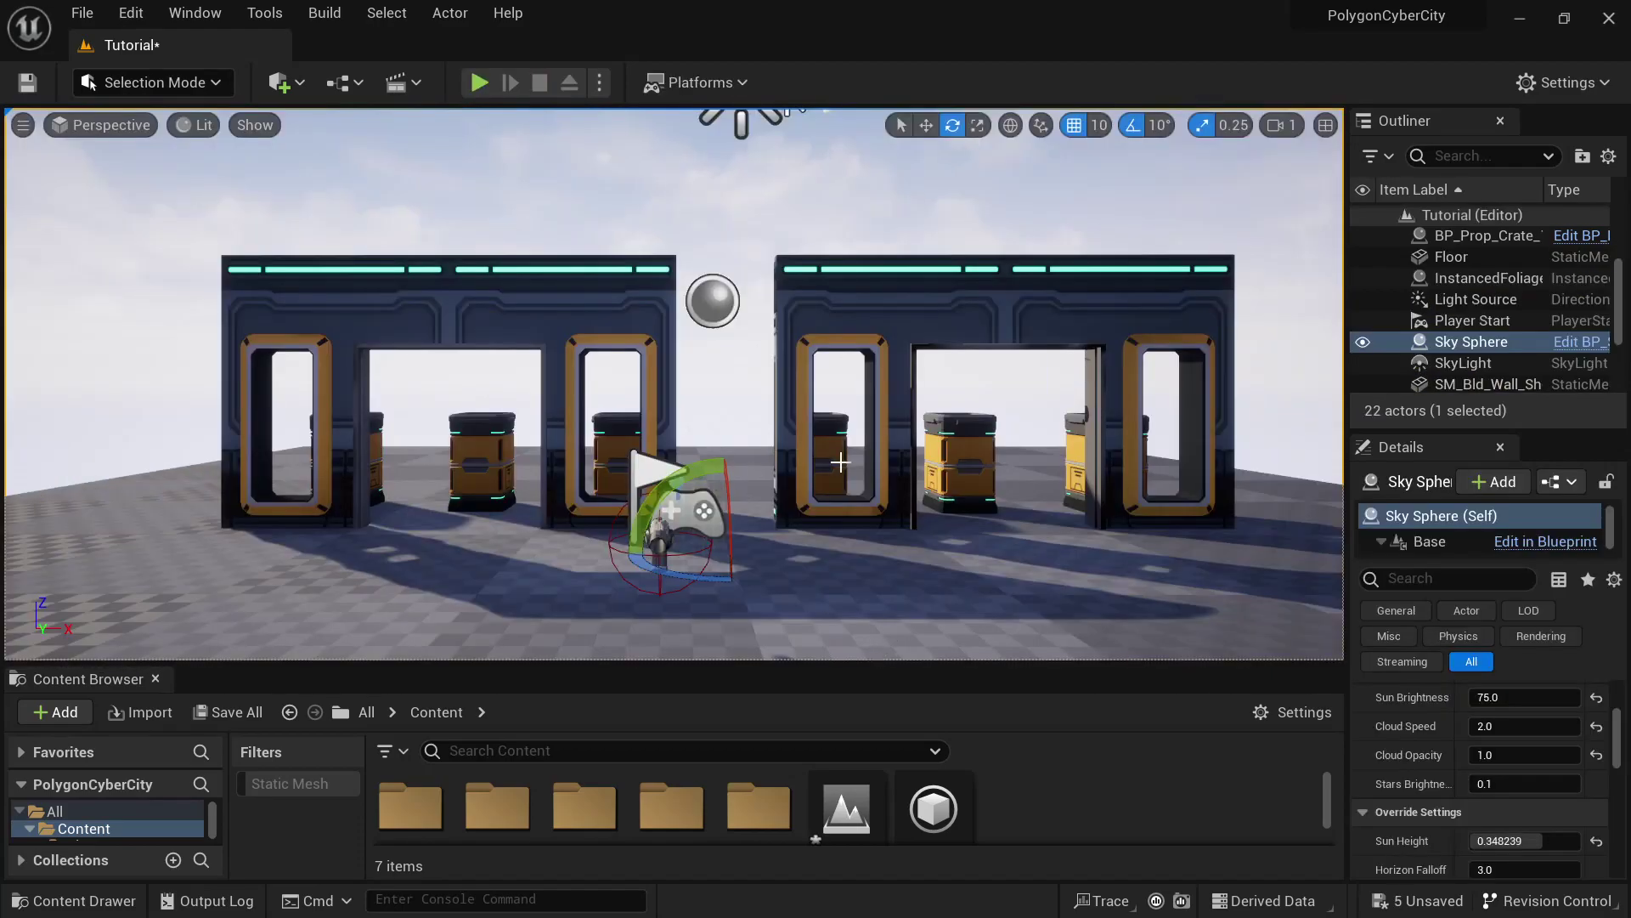
pyautogui.click(194, 125)
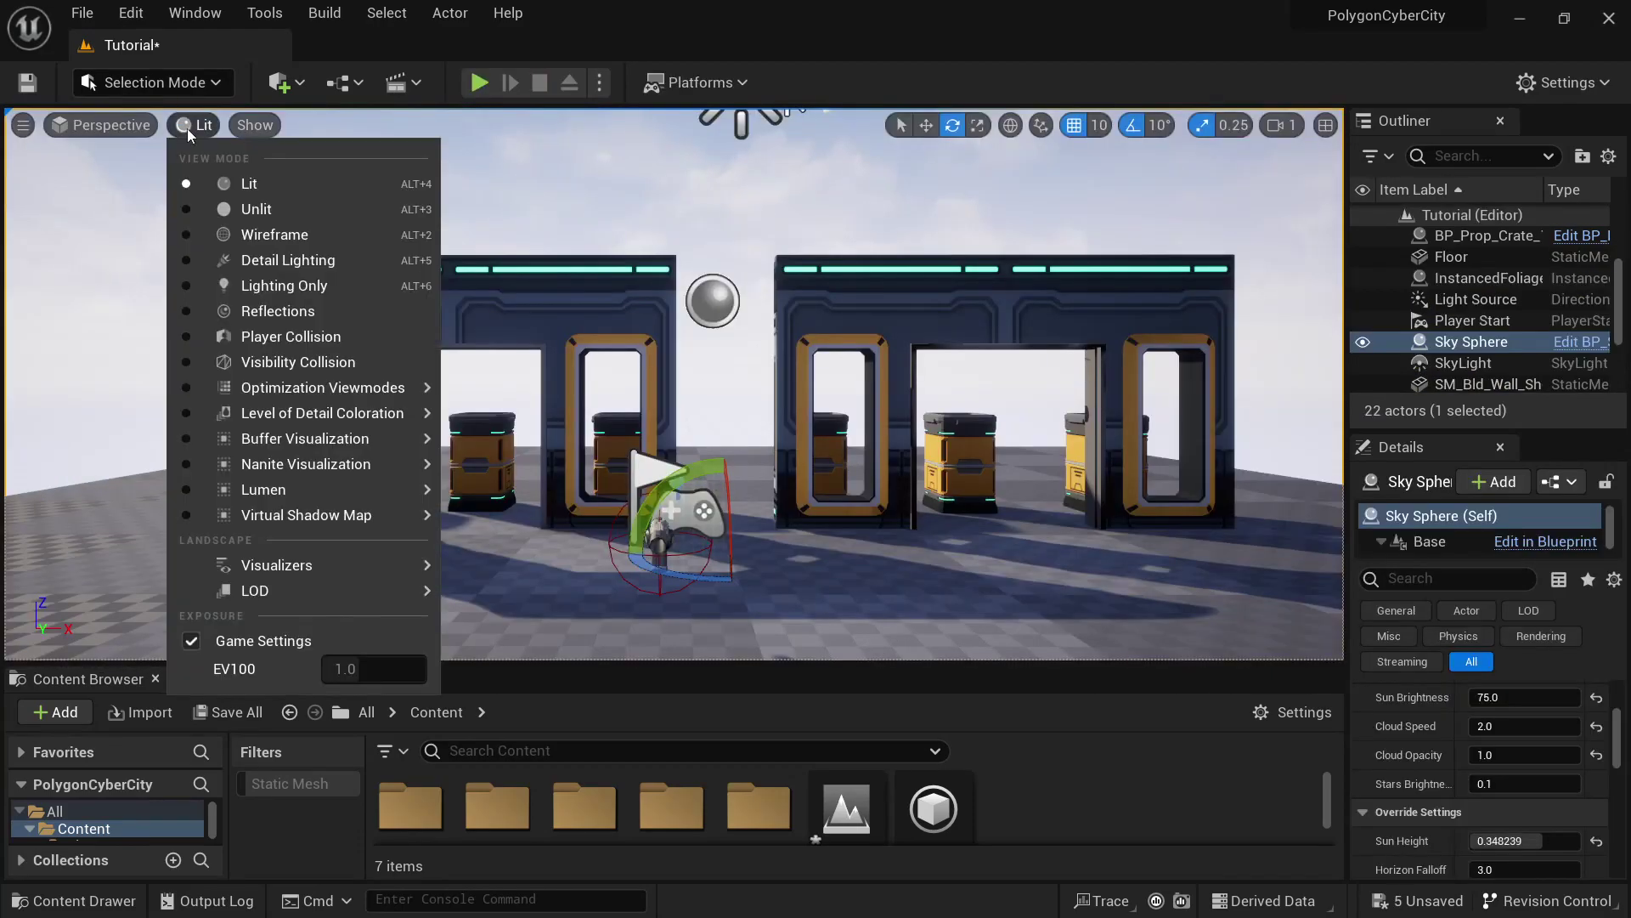
pyautogui.click(301, 333)
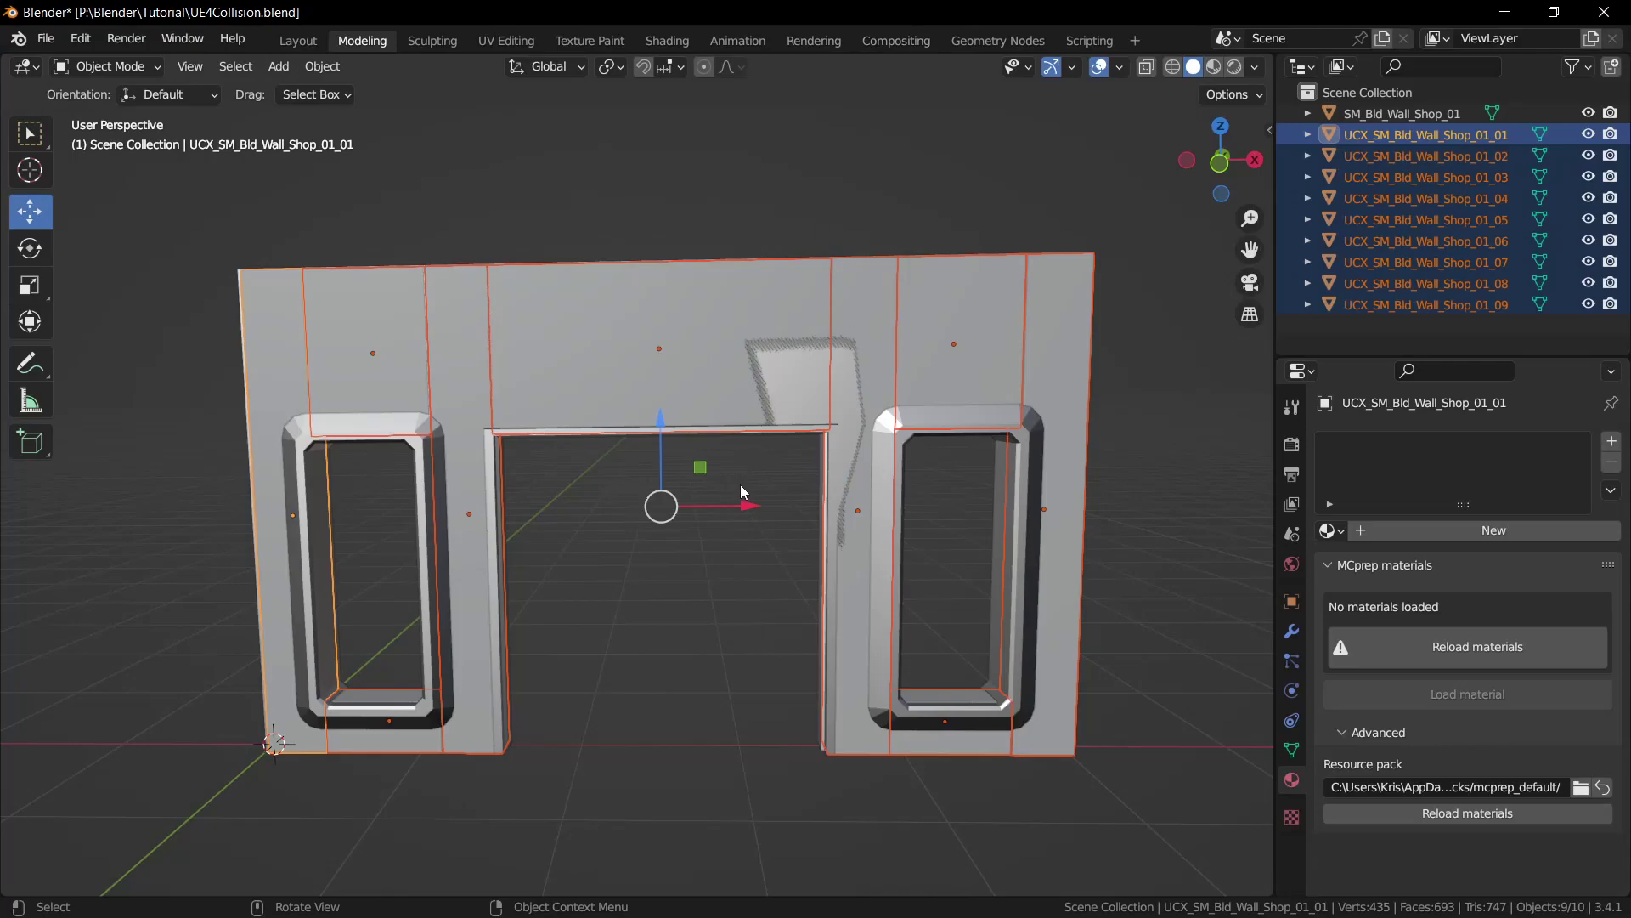
# In Blender, isolate the SM_Bld_Wall_Shop_01 mesh and examine its shape
pyautogui.click(782, 358)
pyautogui.press('KP_Divide')
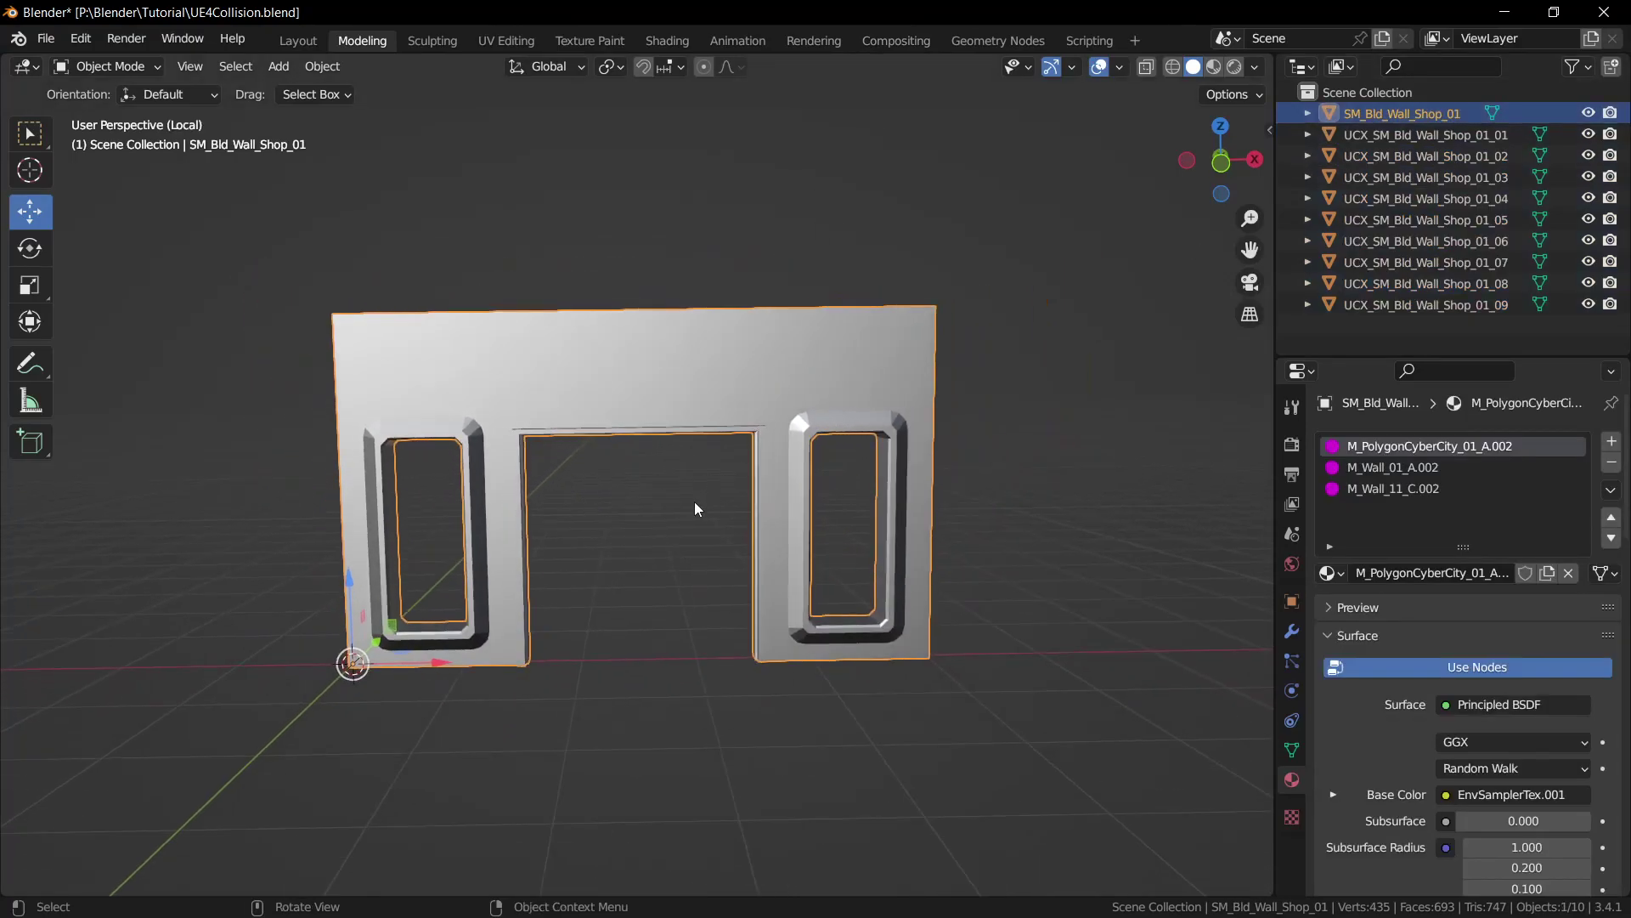
pyautogui.moveTo(698, 502); pyautogui.dragTo(1089, 488, button='middle')
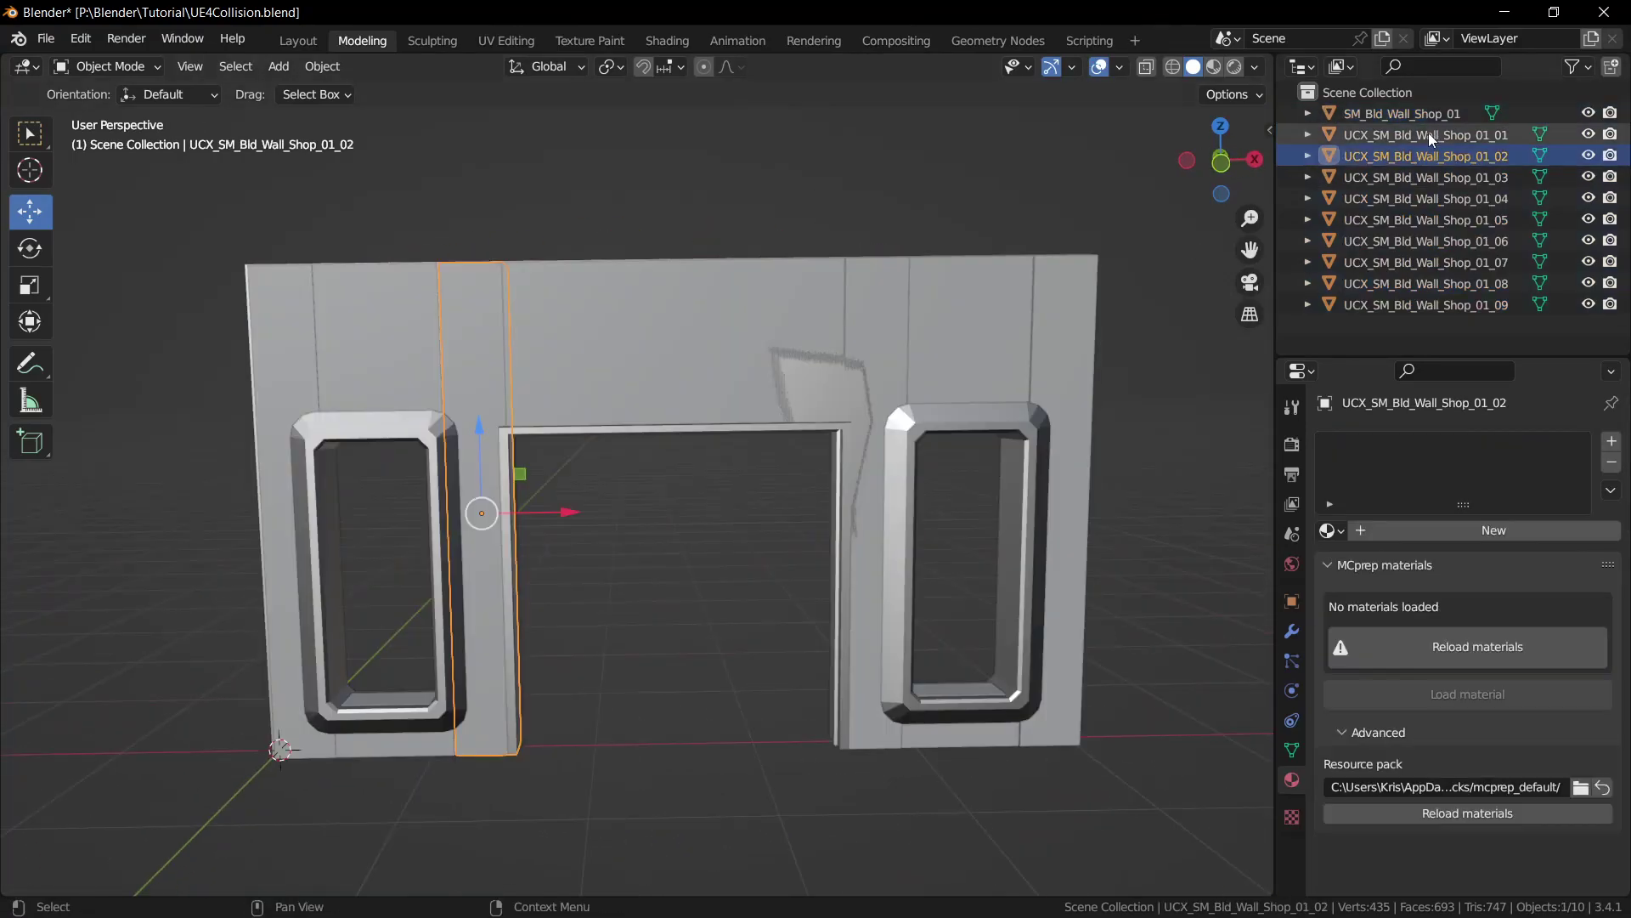
# Isolate the collision boxes UCX_SM_Bld_Wall_Shop_01_01 to UCX_SM_Bld_Wall_Shop_01_09 and examine how they cover the wall around its openings
pyautogui.click(1427, 136)
pyautogui.keyDown('shift'); pyautogui.click(1431, 305); pyautogui.keyUp('shift')
pyautogui.press('KP_Divide')
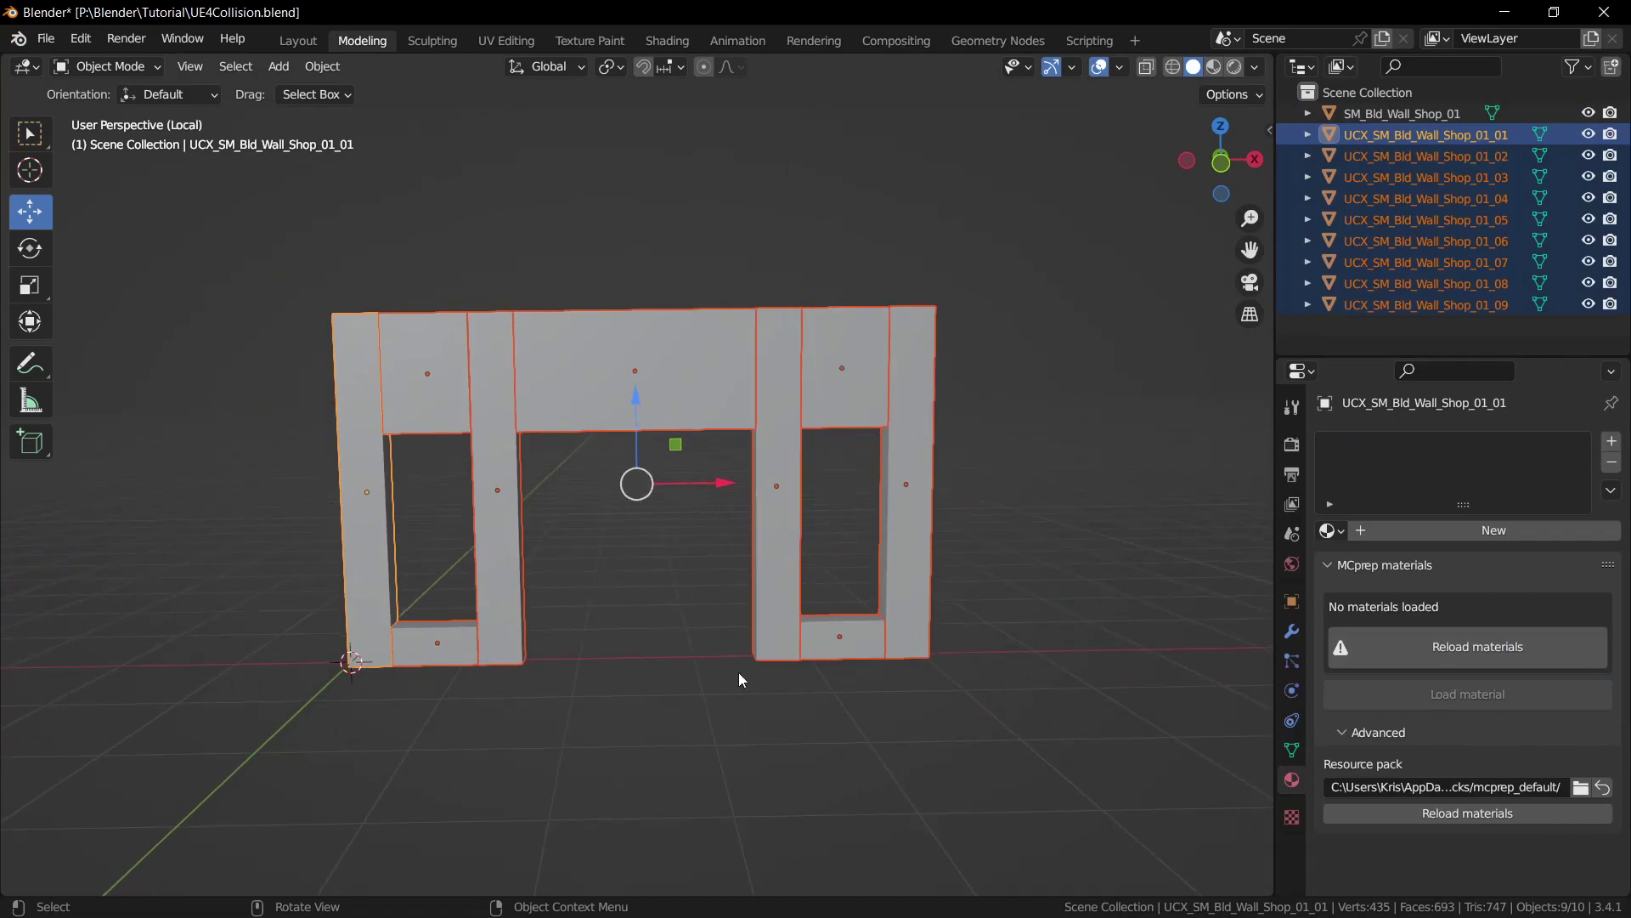
pyautogui.moveTo(513, 632); pyautogui.dragTo(649, 357, button='middle')
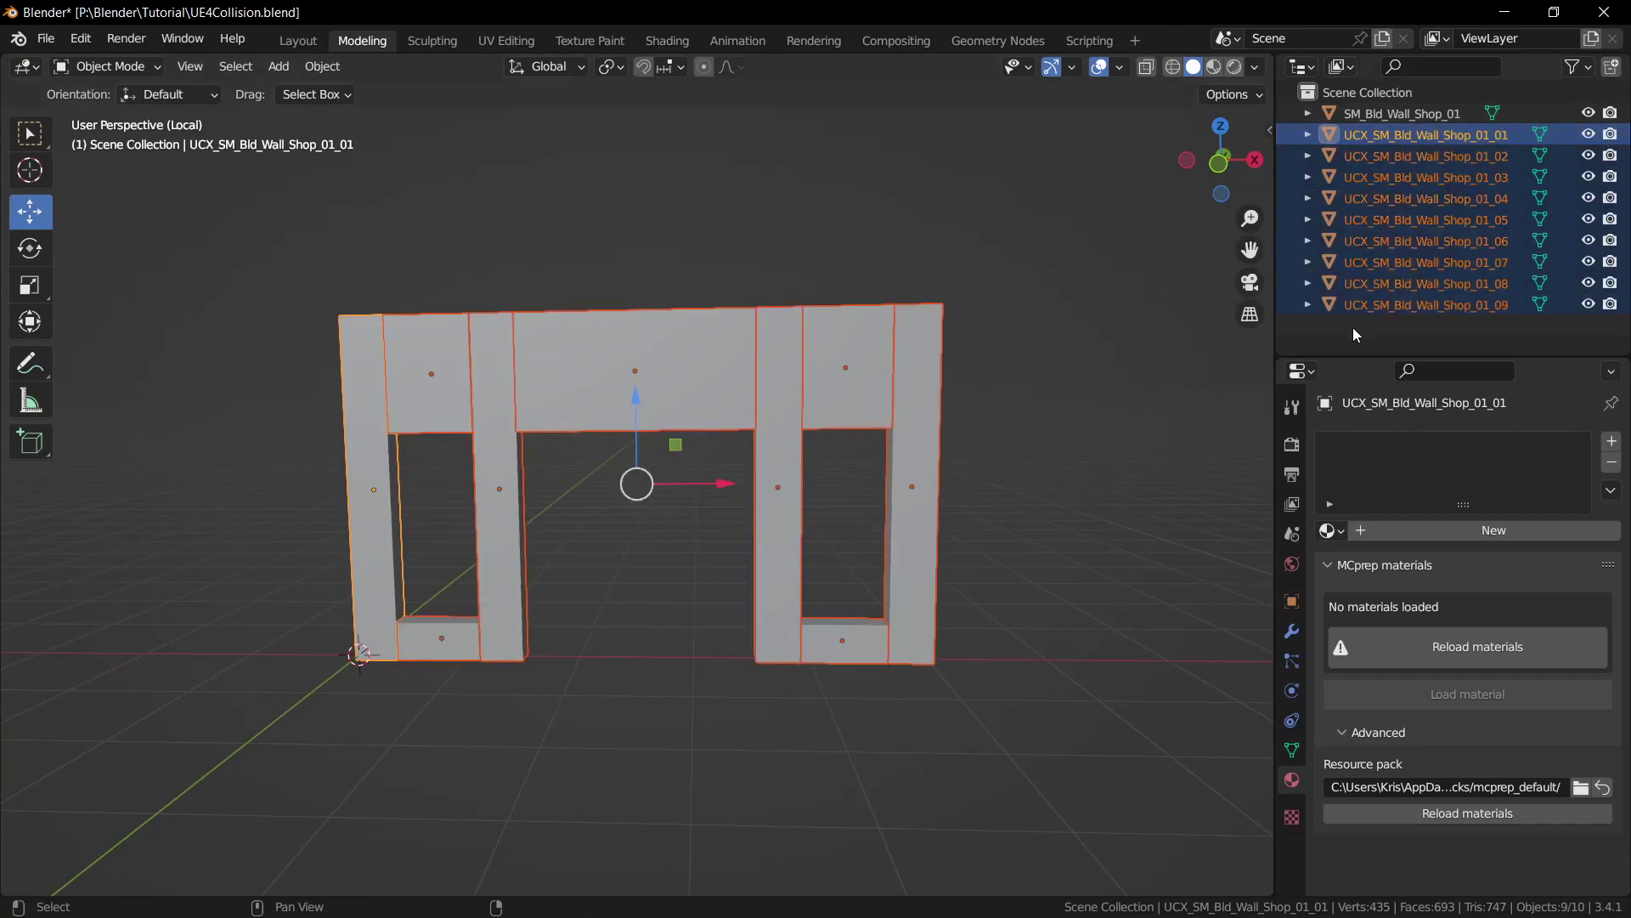
# Delete all nine UCX collision boxes and leave local view to show the wall mesh alone
pyautogui.press('Delete')
pyautogui.press('KP_Divide')
pyautogui.moveTo(869, 538); pyautogui.dragTo(517, 654, button='middle')
# Add a cube mesh at the wall's lower corner on the world origin
pyautogui.hotkey('shift', 'a')
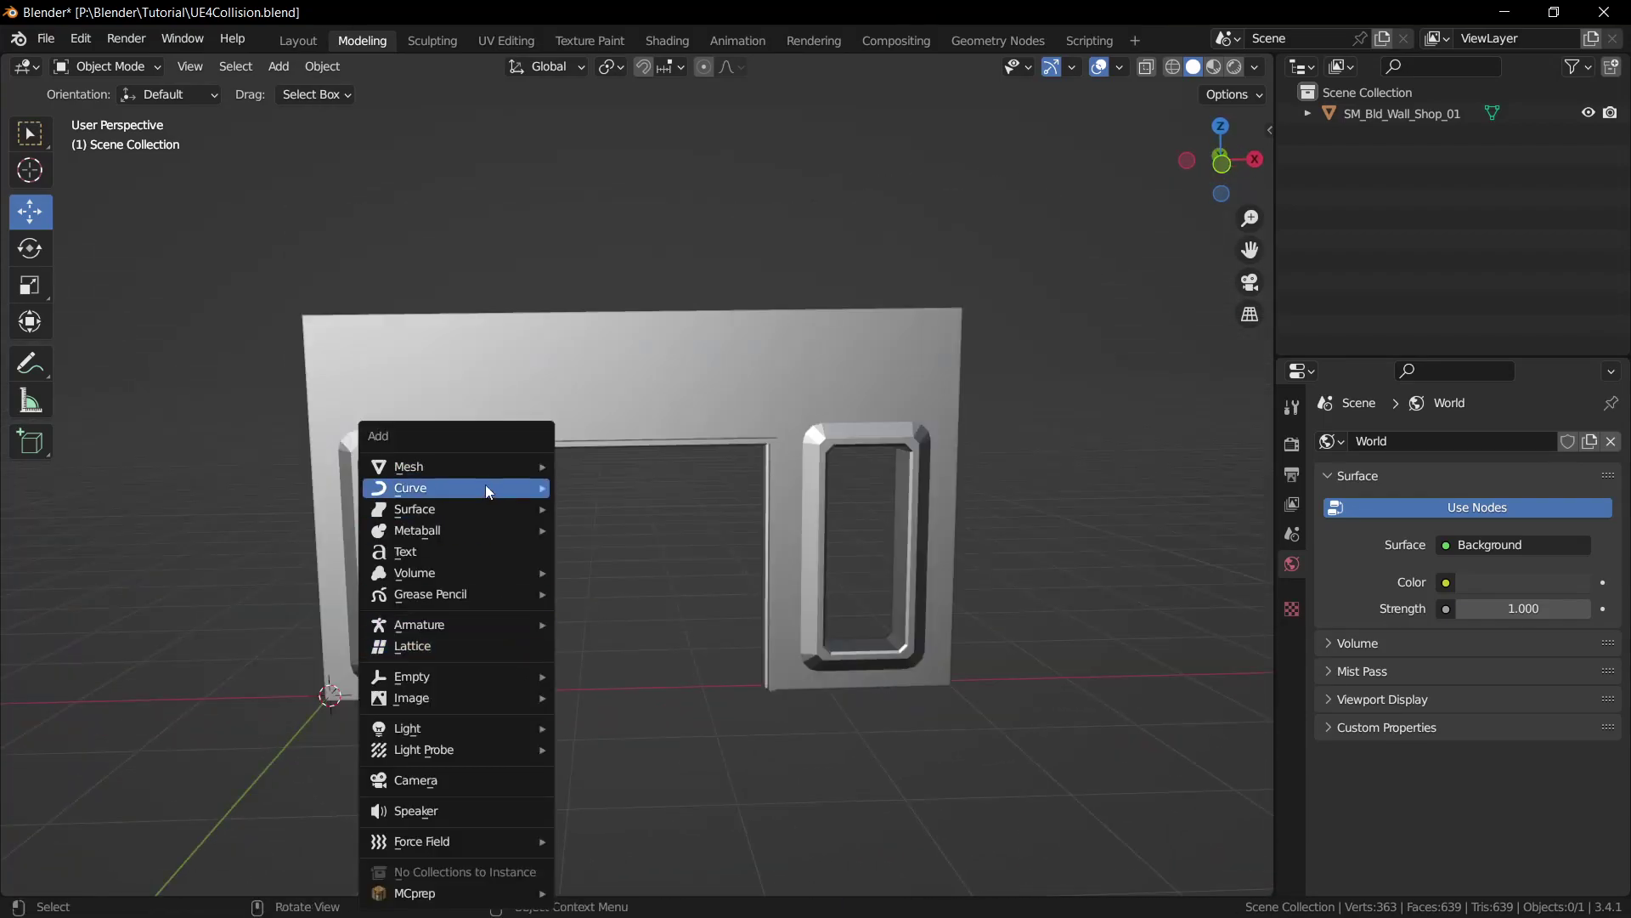
pyautogui.moveTo(501, 474)
pyautogui.click(656, 491)
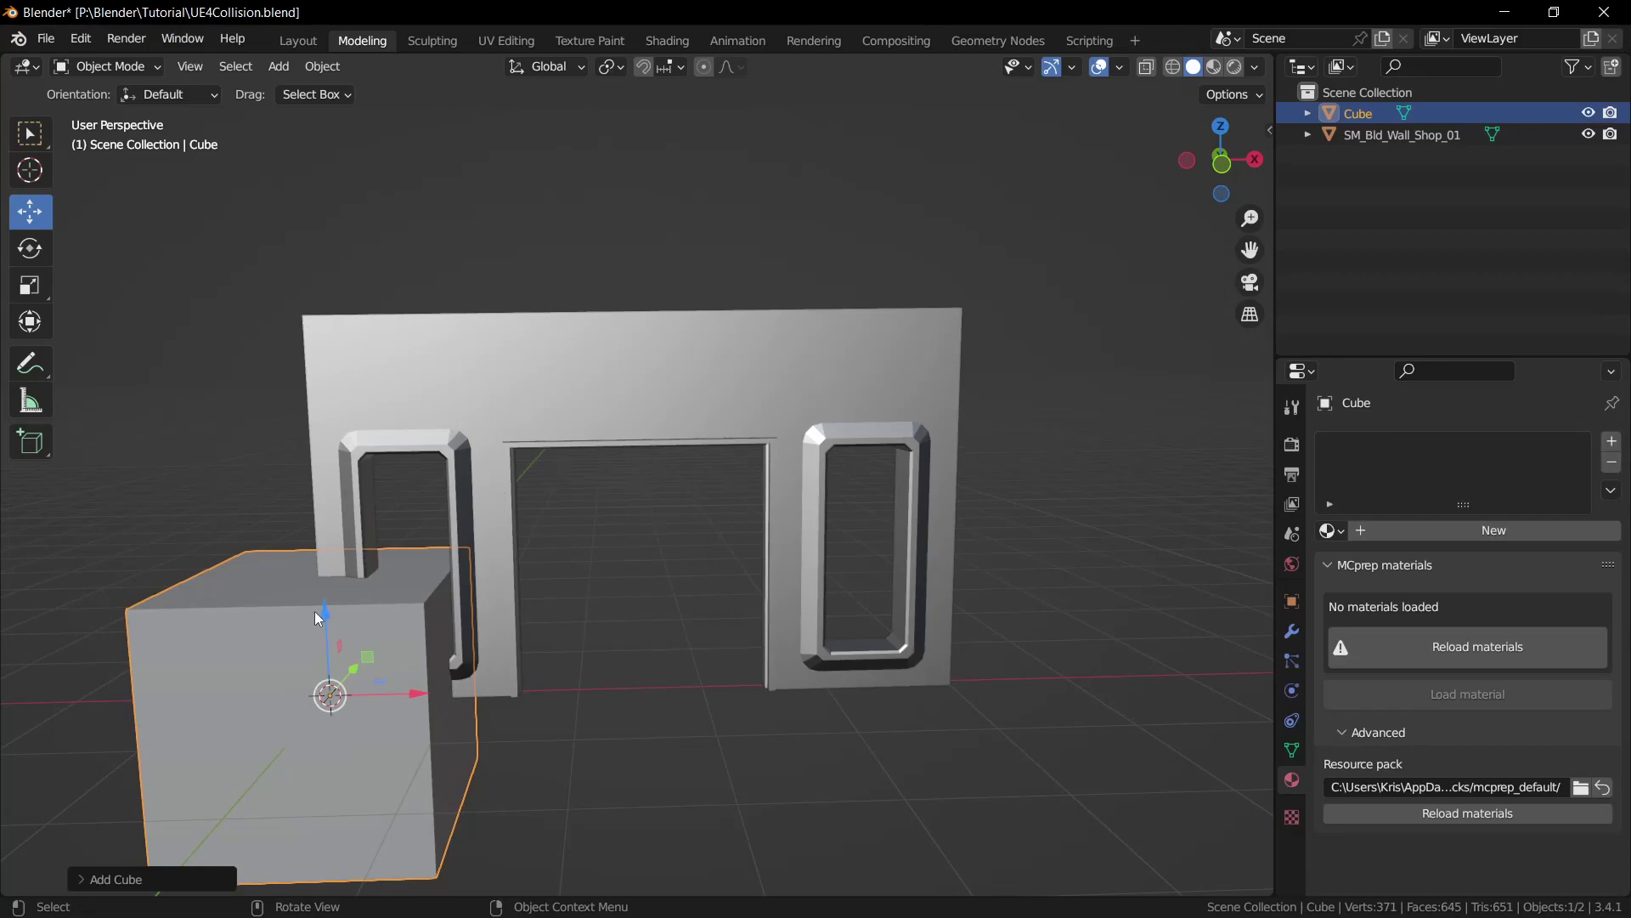
# Scale the cube down uniformly and adjust its Y scale to match the wall's thickness
pyautogui.moveTo(315, 627); pyautogui.dragTo(467, 673, button='middle')
pyautogui.press('s')
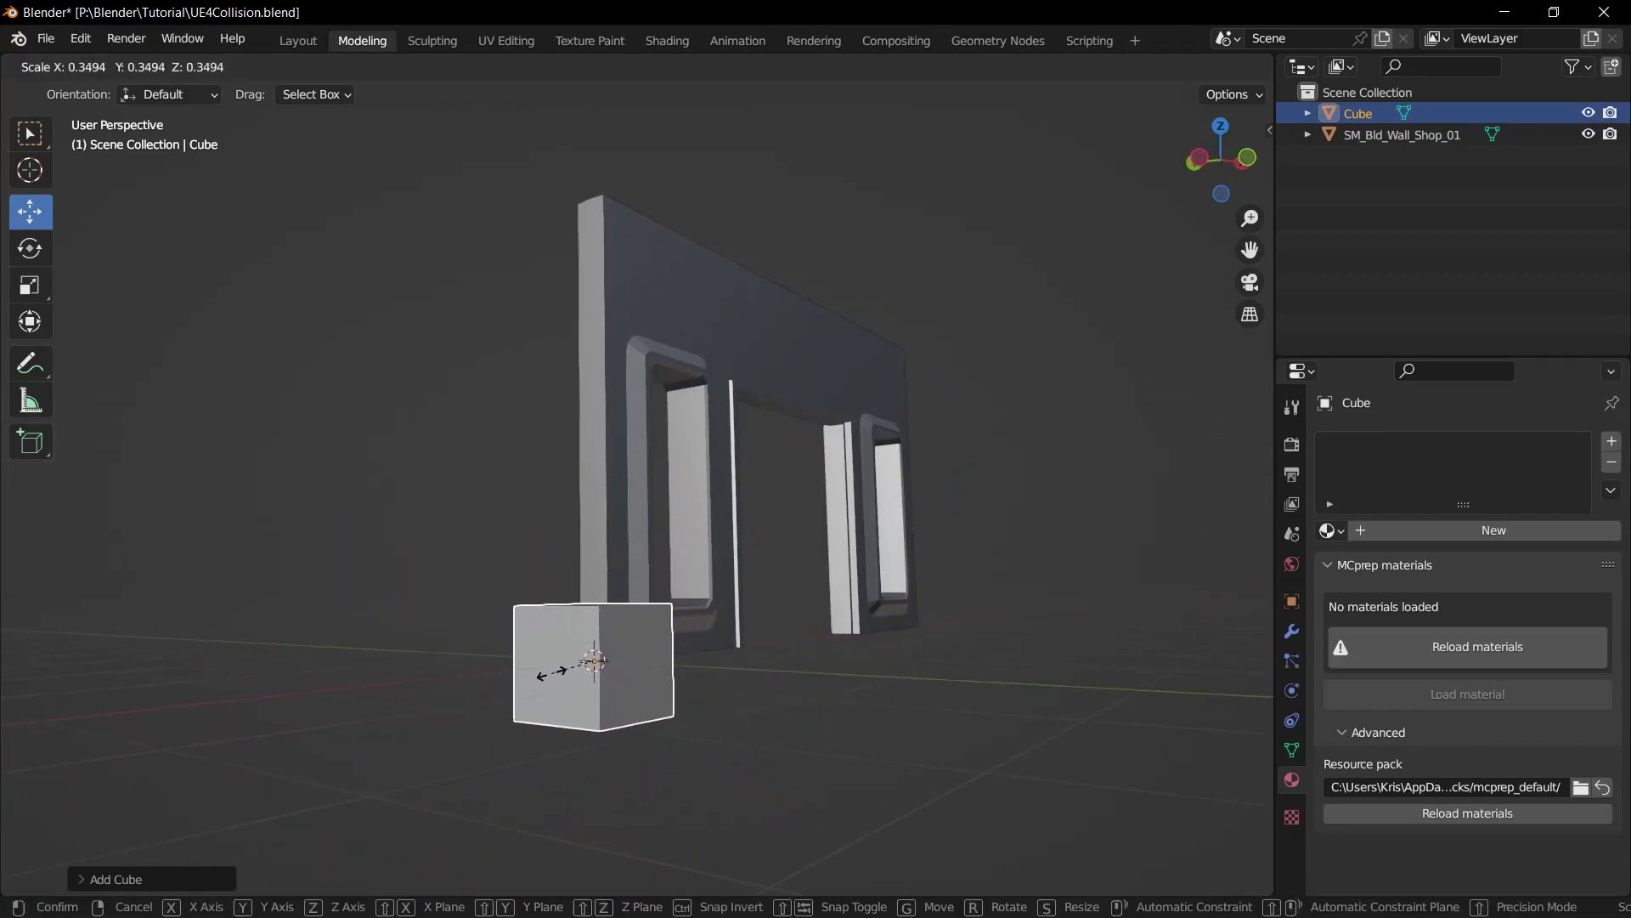
pyautogui.click(579, 667)
pyautogui.moveTo(628, 697); pyautogui.dragTo(747, 748, button='middle')
pyautogui.press('s')
pyautogui.press('y')
pyautogui.click(790, 754)
pyautogui.moveTo(965, 748); pyautogui.dragTo(772, 745, button='middle')
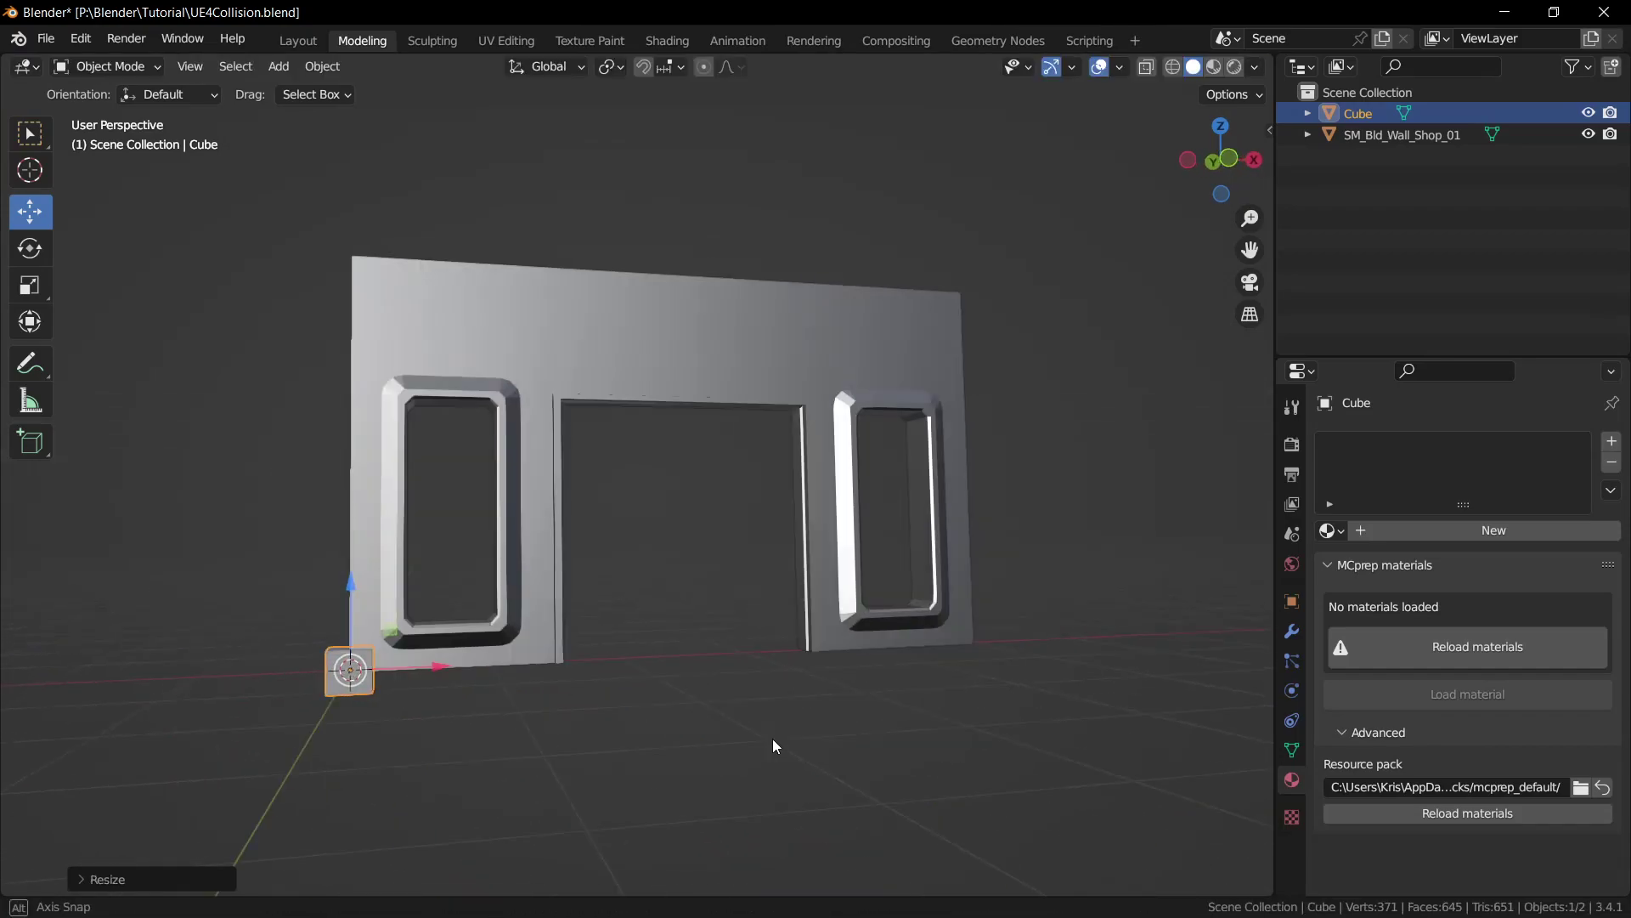
# Move the cube to mid-height at the wall's end and stretch it along Z to the wall's full height
pyautogui.moveTo(355, 595); pyautogui.dragTo(378, 405)
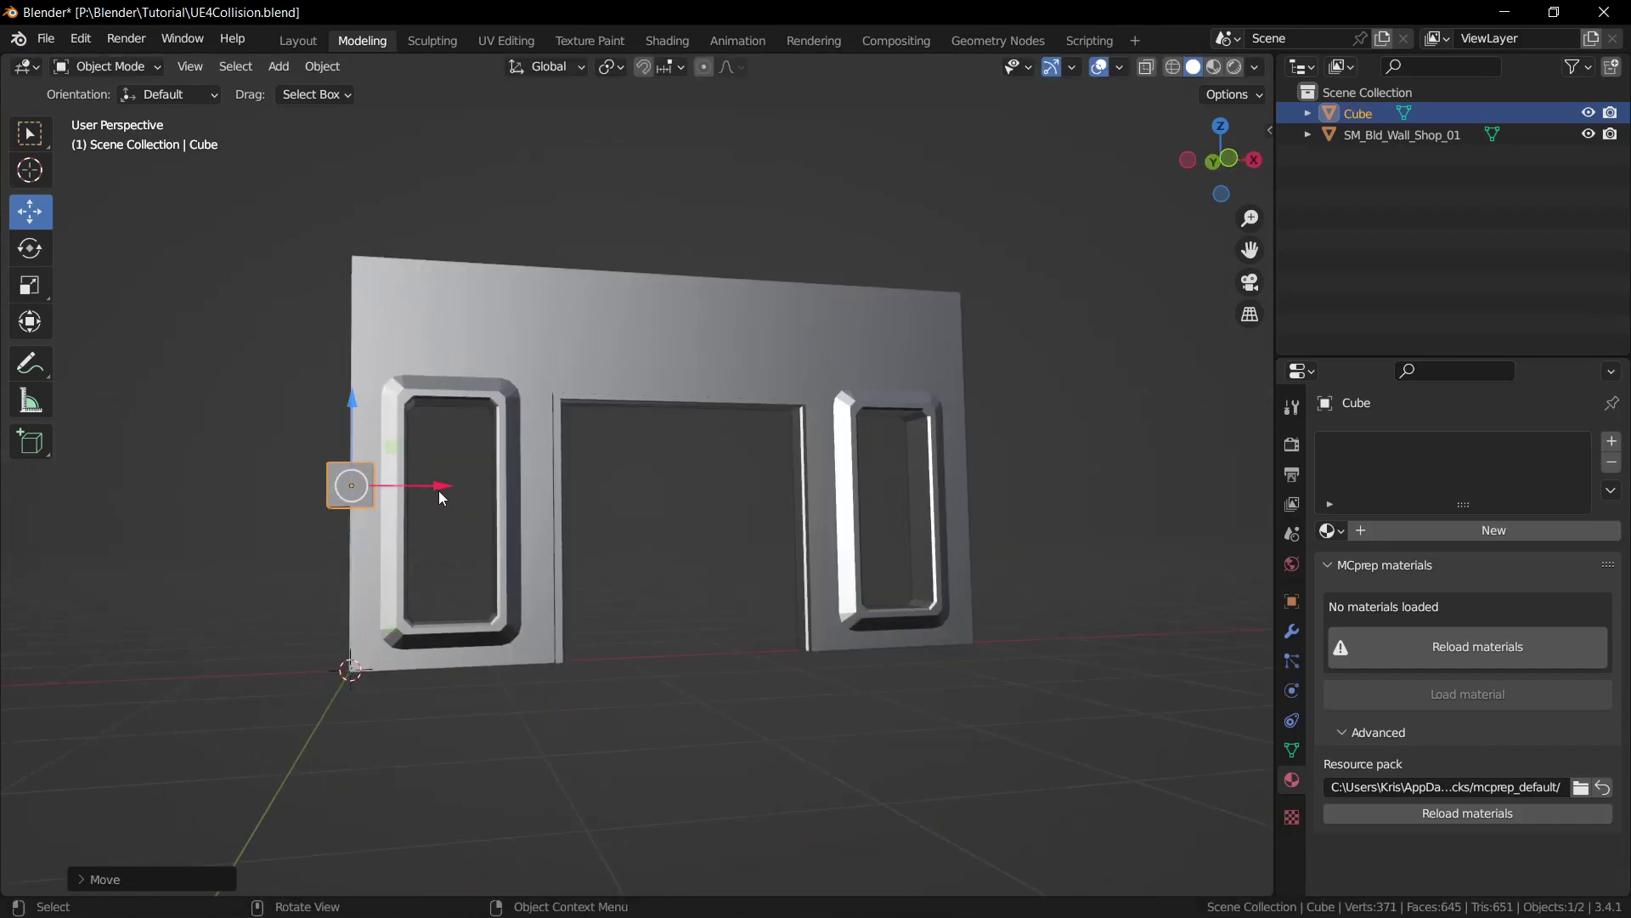
pyautogui.moveTo(444, 490); pyautogui.dragTo(463, 484)
pyautogui.press('s')
pyautogui.press('z')
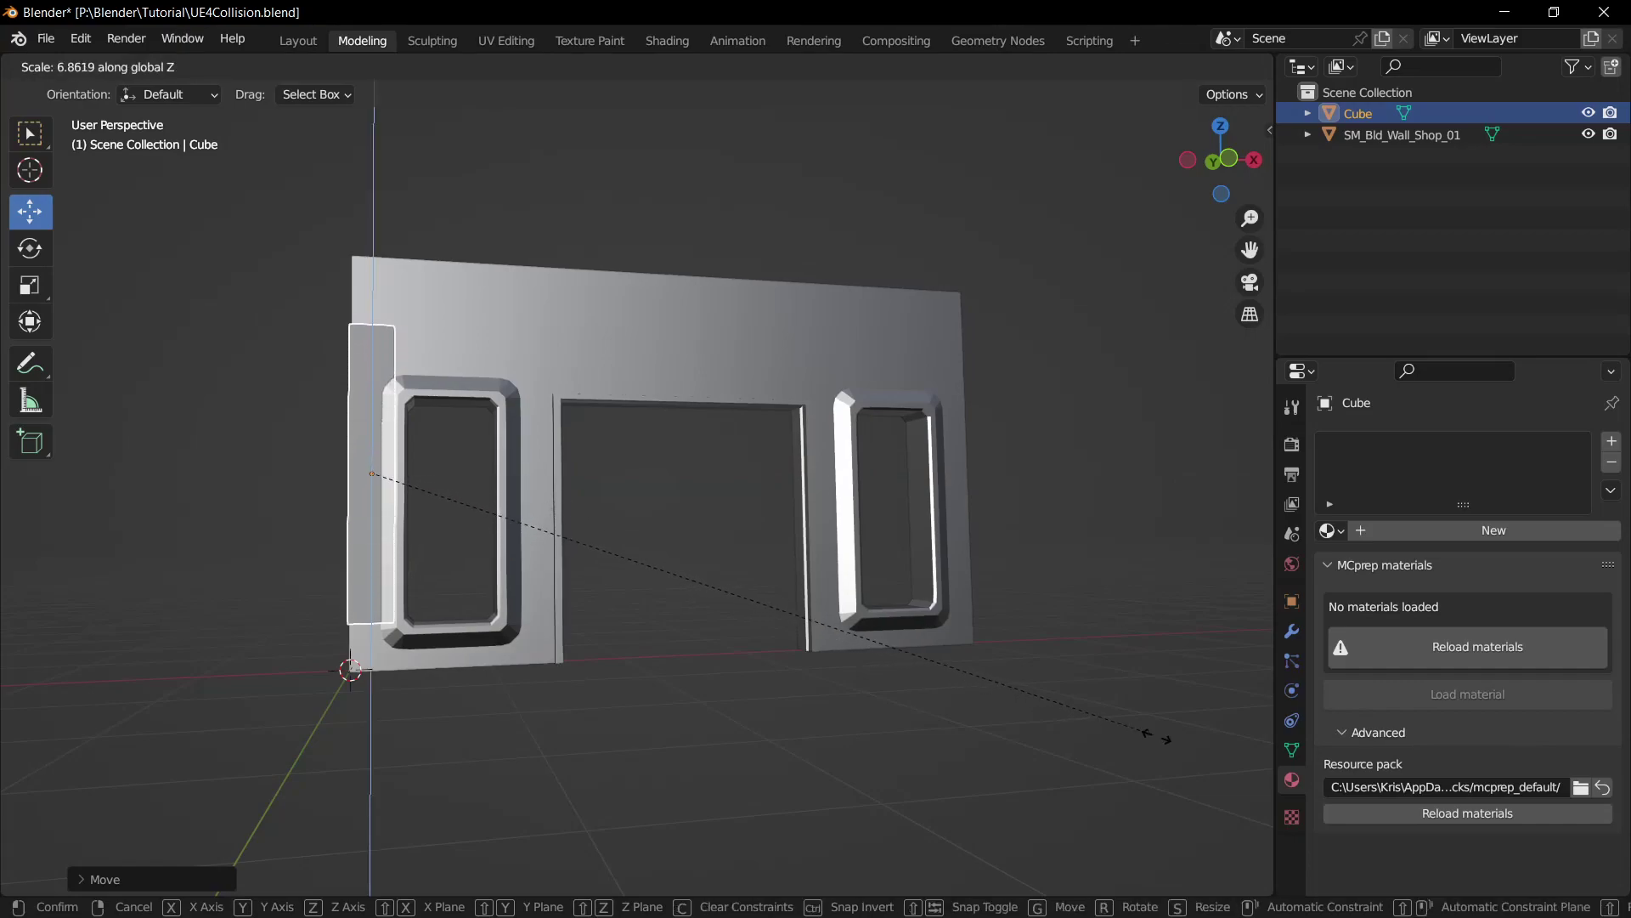
pyautogui.click(195, 808)
# Align the tall box with the wall's outer edge and scale it along X to fill the strip beside the first window
pyautogui.moveTo(372, 389); pyautogui.dragTo(373, 377)
pyautogui.moveTo(455, 463); pyautogui.dragTo(464, 464)
pyautogui.press('s')
pyautogui.press('x')
pyautogui.click(475, 465)
pyautogui.moveTo(609, 667); pyautogui.dragTo(601, 677, button='middle')
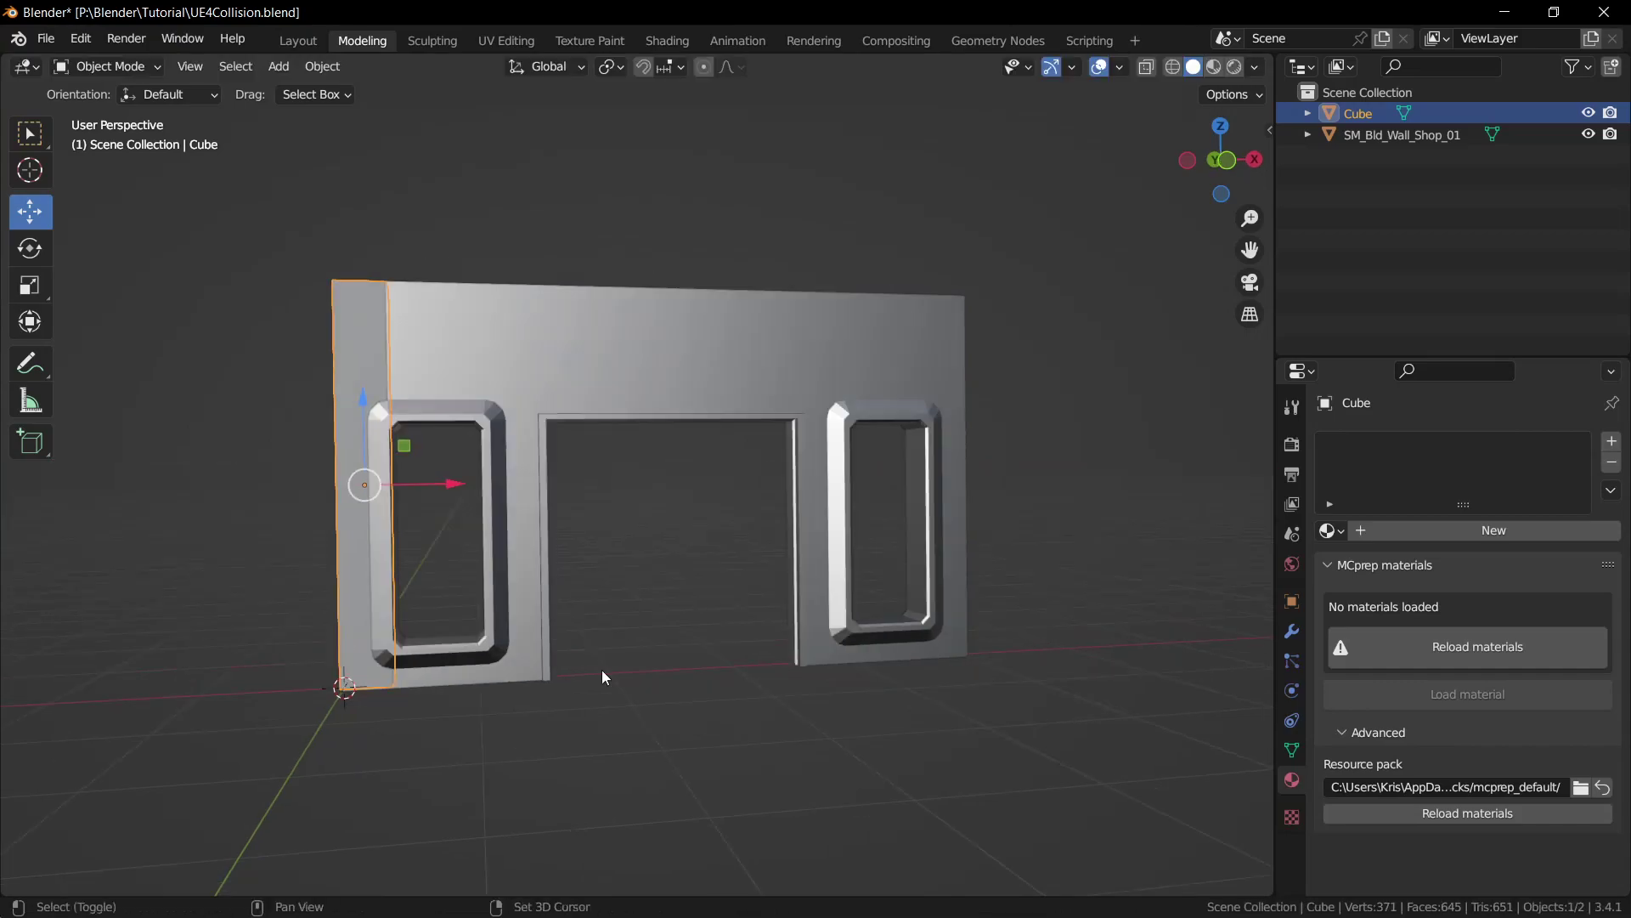
# Duplicate the box about 1.13 m along X and widen it to fill the strip between the first window and the doorway
pyautogui.hotkey('shift', 'd')
pyautogui.press('x')
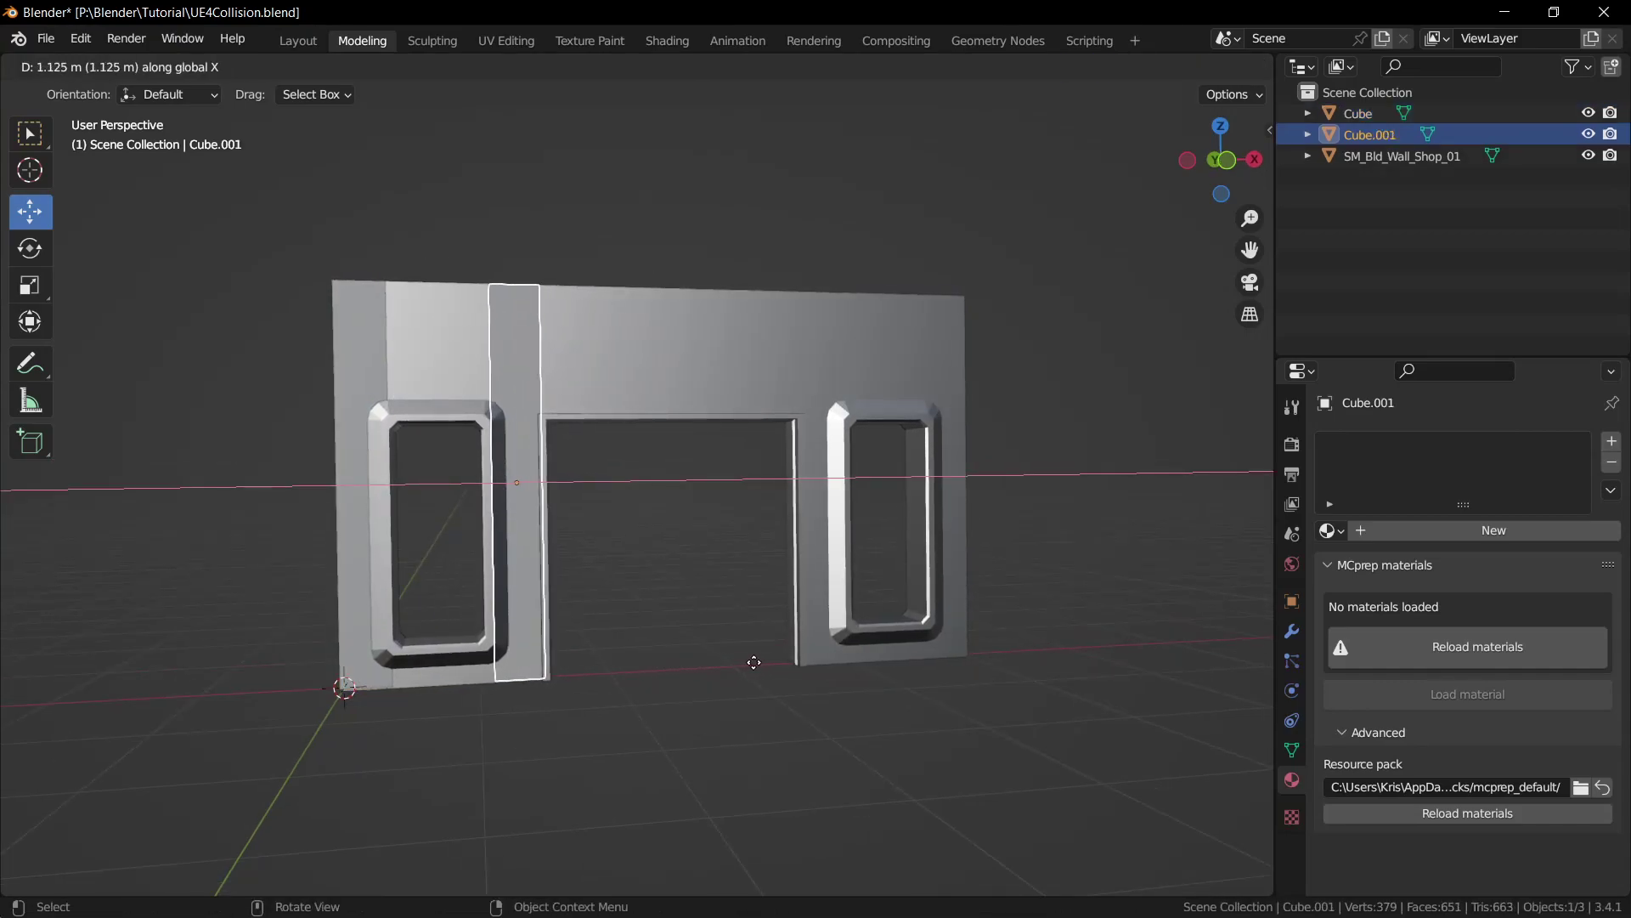
pyautogui.click(752, 661)
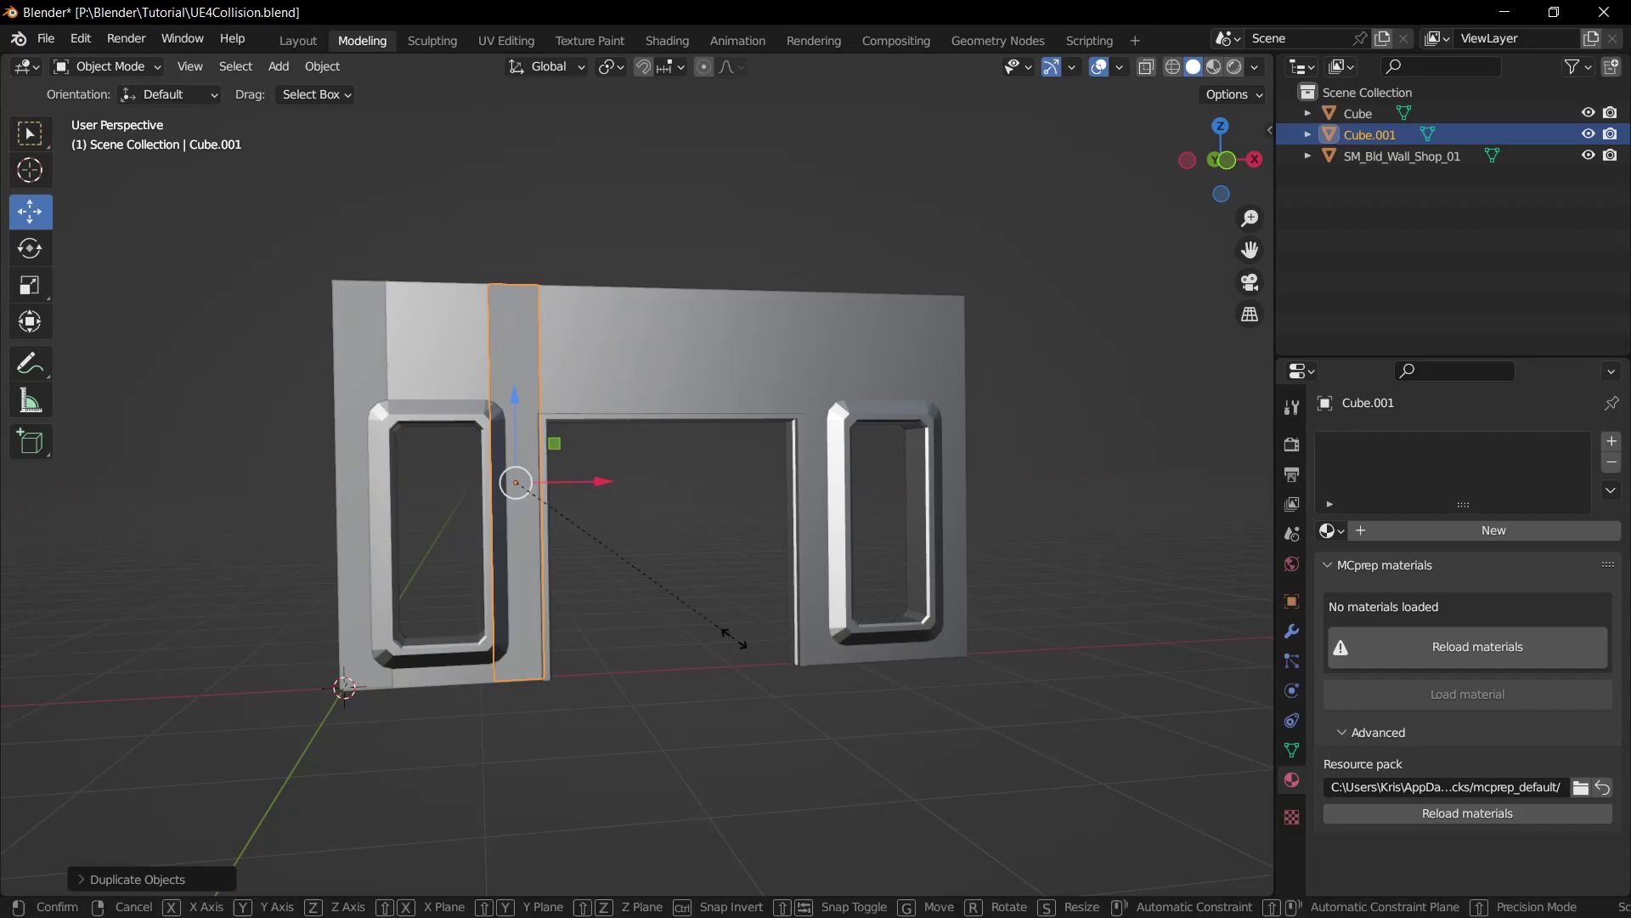
pyautogui.press('s')
pyautogui.press('x')
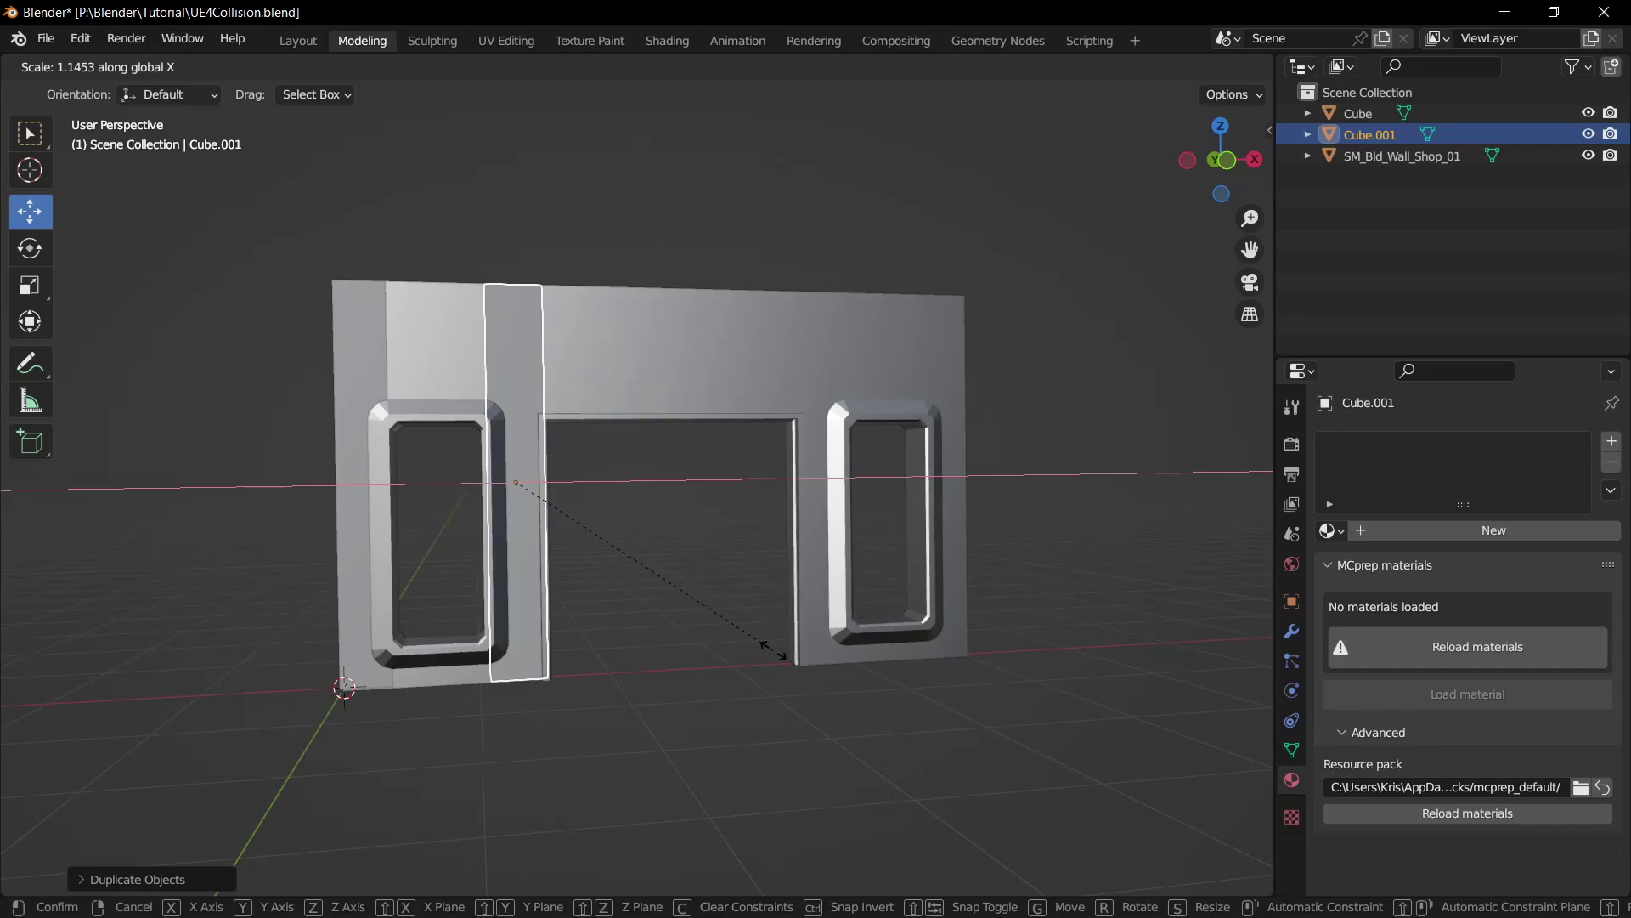
pyautogui.click(773, 651)
pyautogui.moveTo(597, 482); pyautogui.dragTo(593, 483)
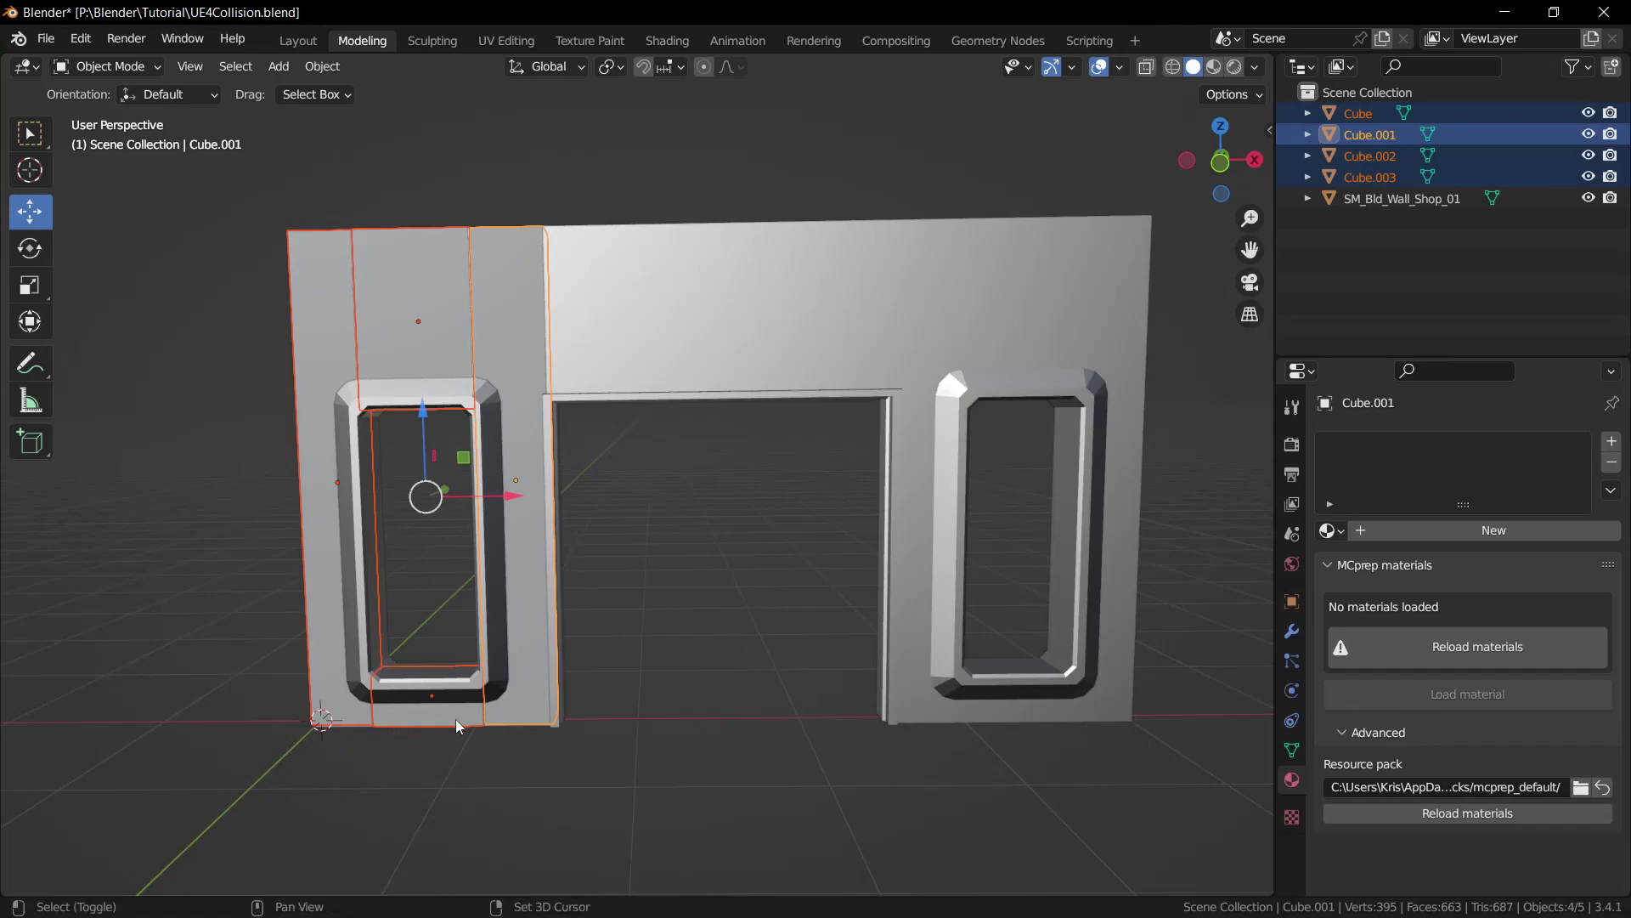
# Duplicate the four boxes around the first window along X to surround the second window
pyautogui.hotkey('shift', 'd')
pyautogui.press('x')
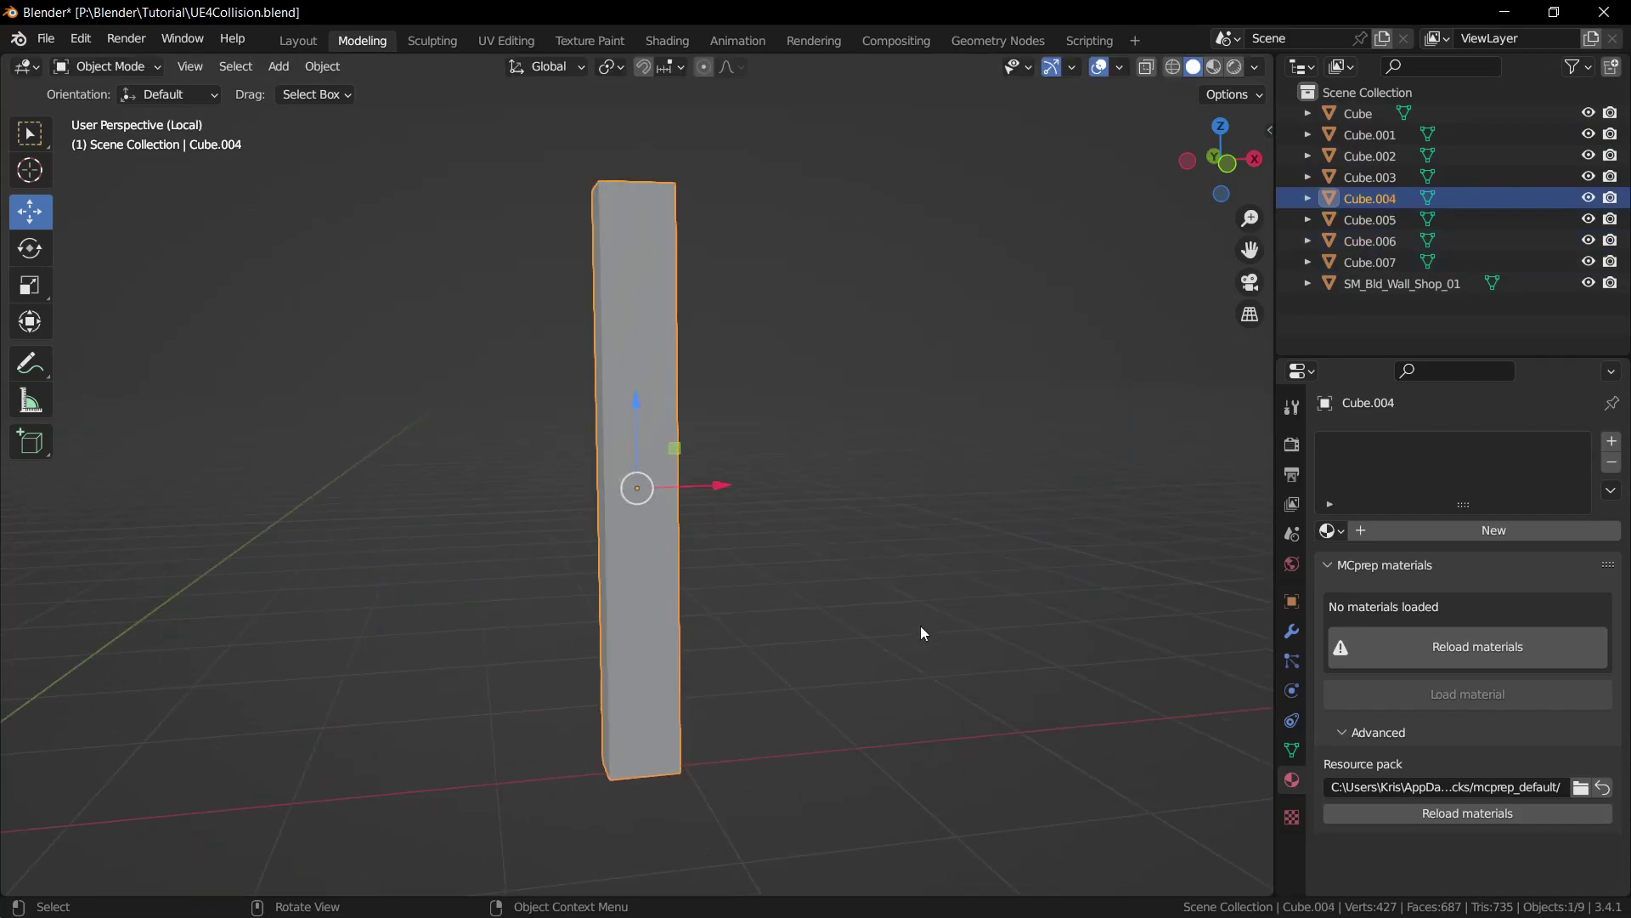
# Examine the isolated box Cube.004 in Edit Mode as a simple convex shape, and return to the full wall
pyautogui.press('Tab')
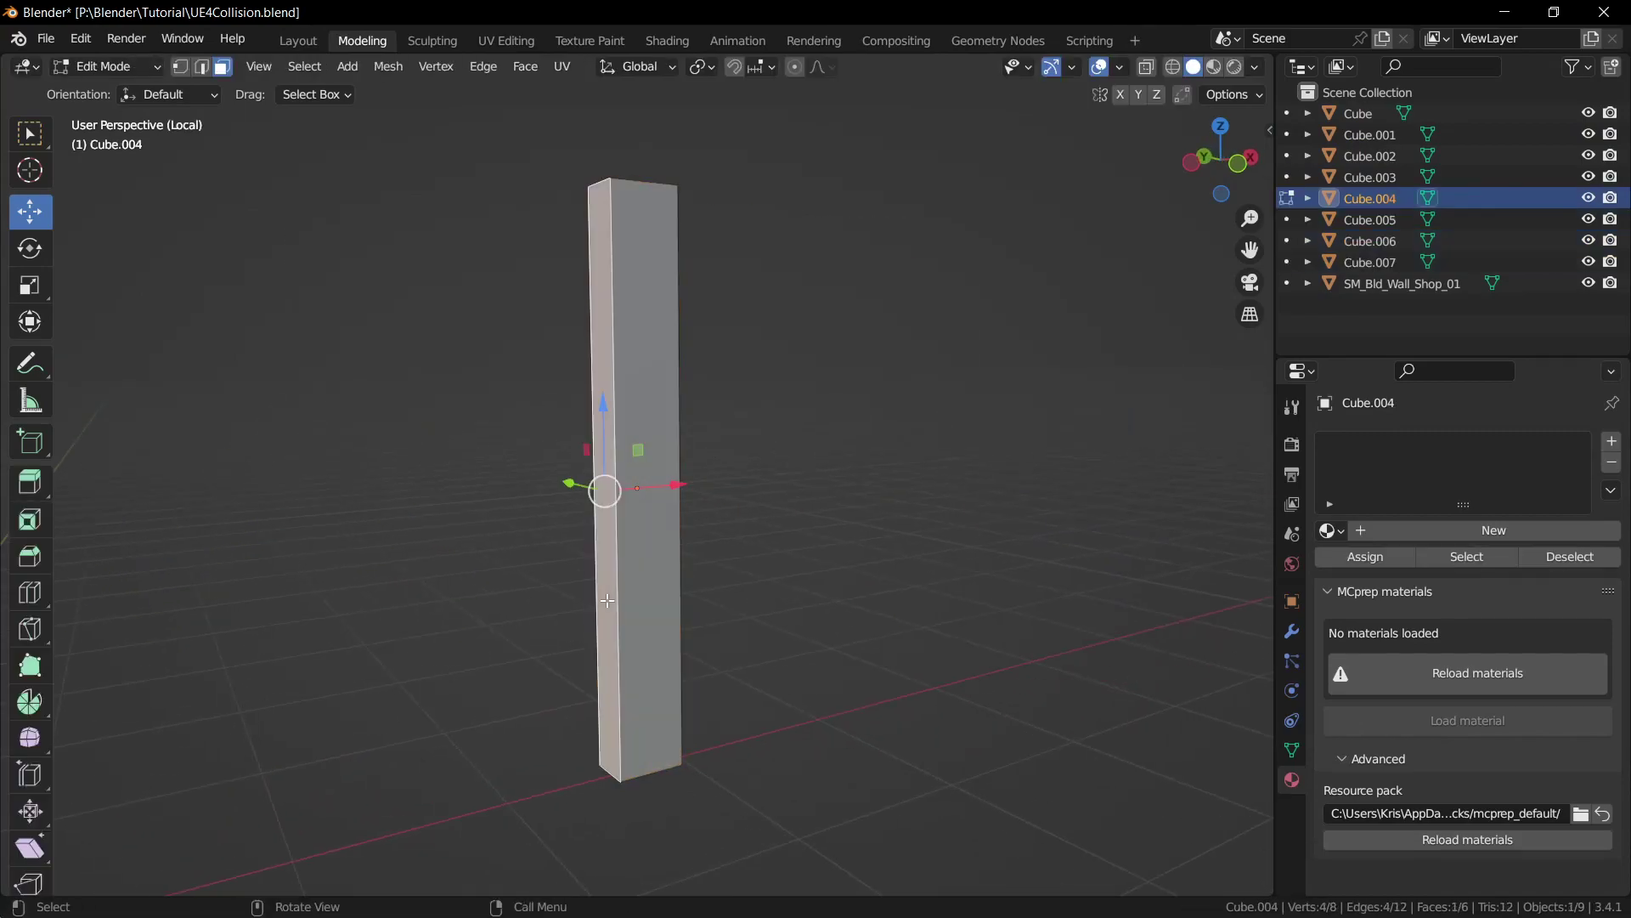
pyautogui.press('KP_Divide')
pyautogui.moveTo(975, 729); pyautogui.dragTo(550, 588, button='middle')
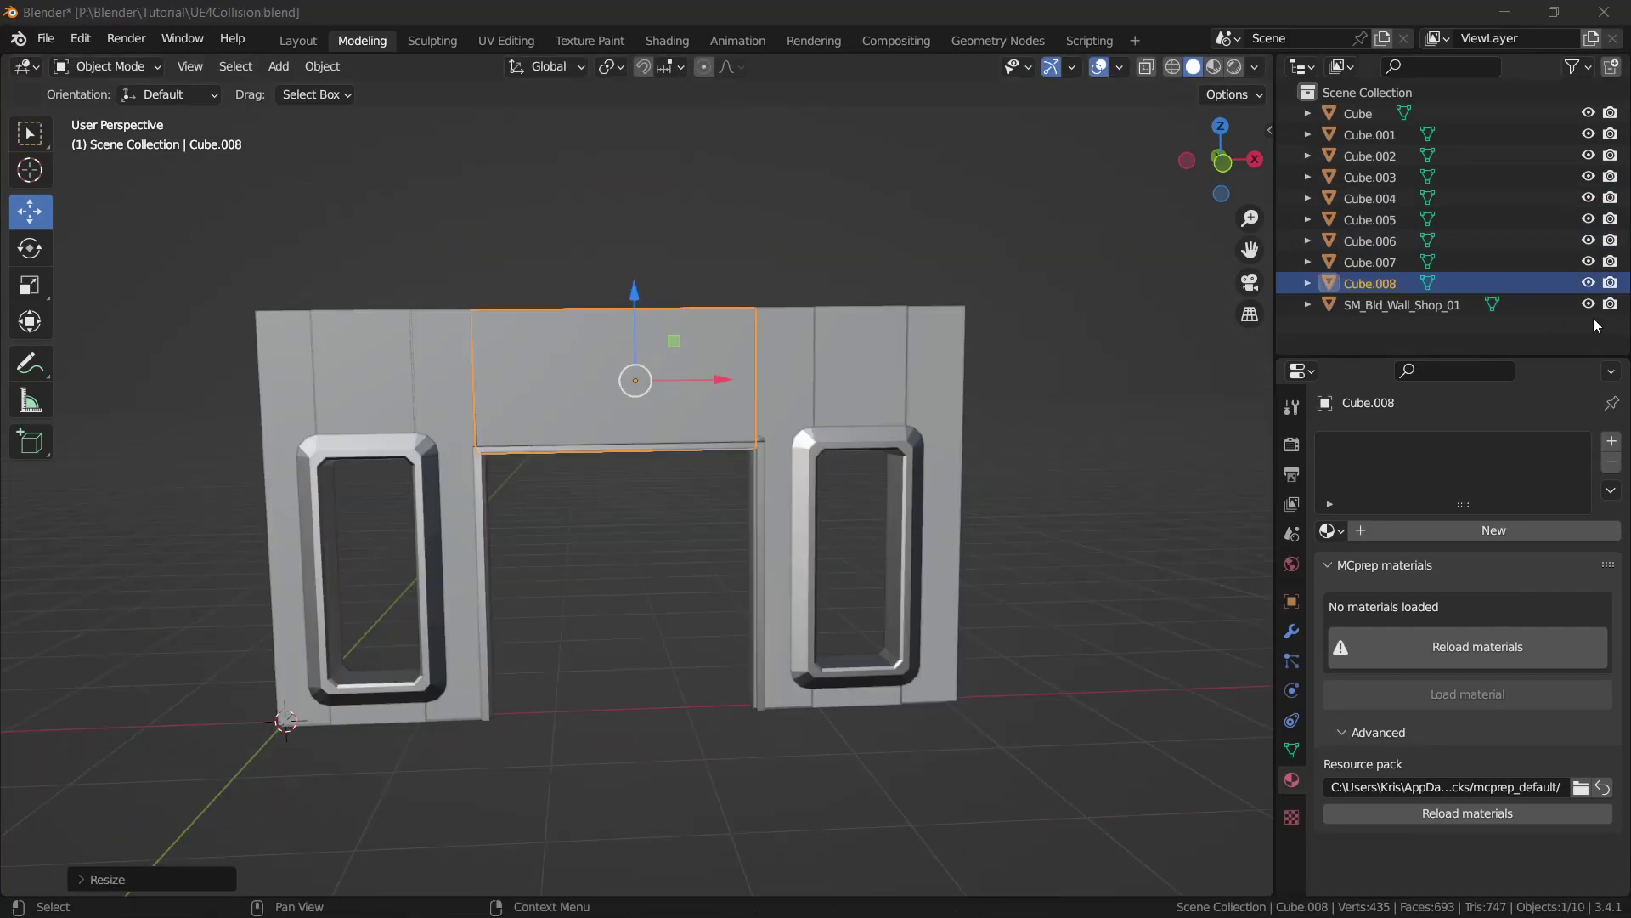
# Copy the wall mesh's name and rename the object Cube as UCX_SM_Bld_Wall_Shop_01_01
pyautogui.click(1402, 307)
pyautogui.doubleClick(1401, 307)
pyautogui.hotkey('ctrl', 'c')
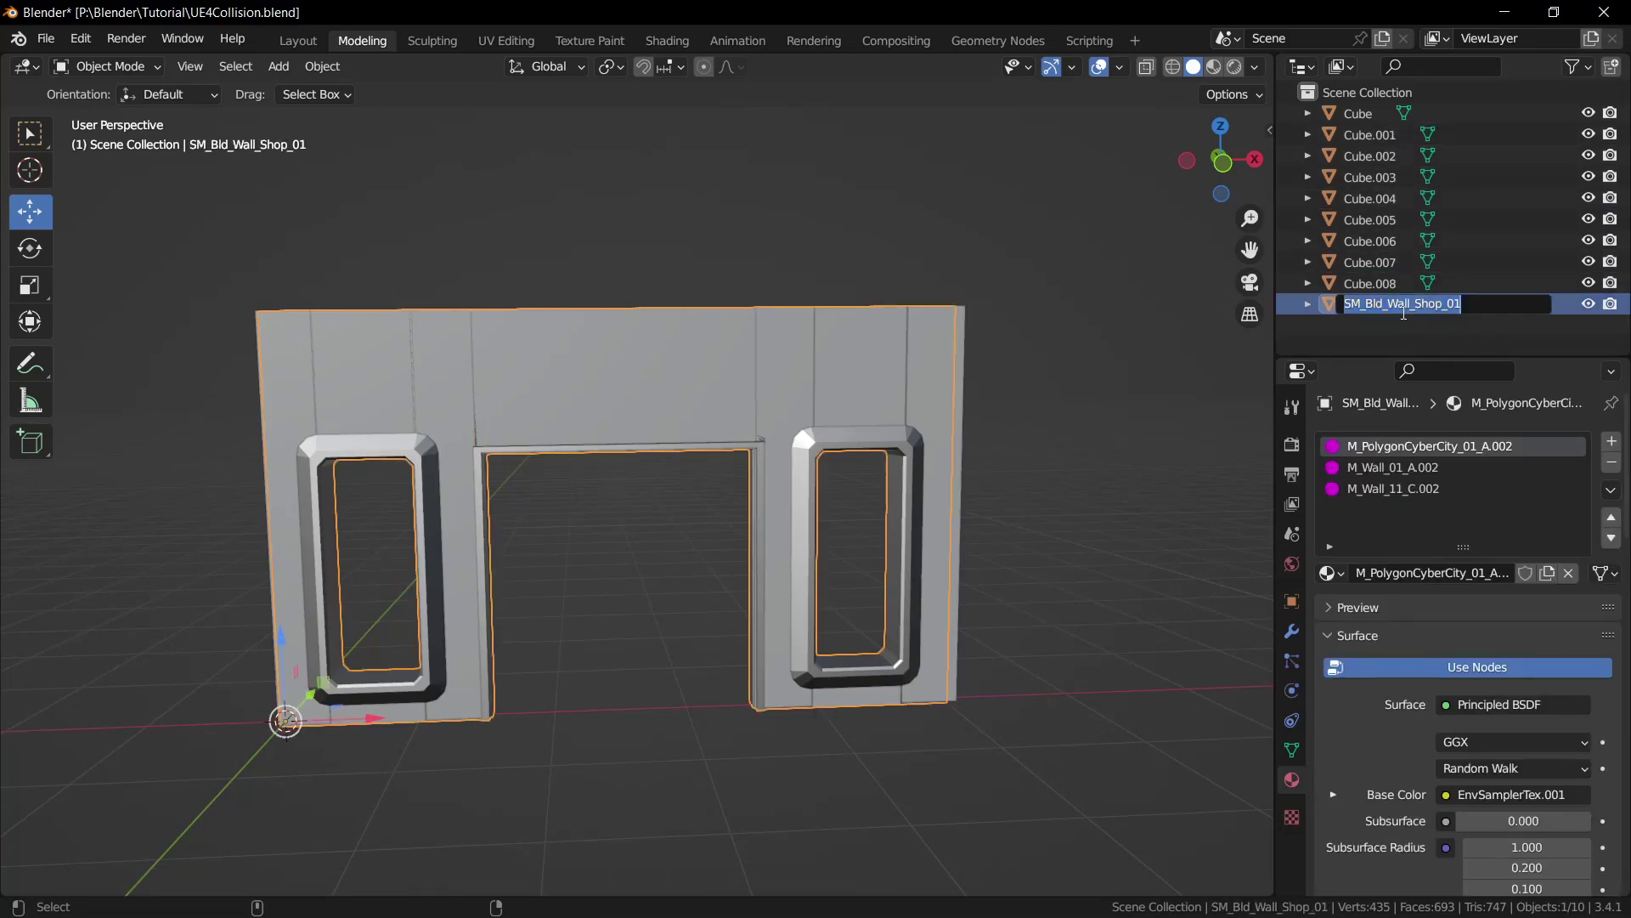
pyautogui.click(1373, 115)
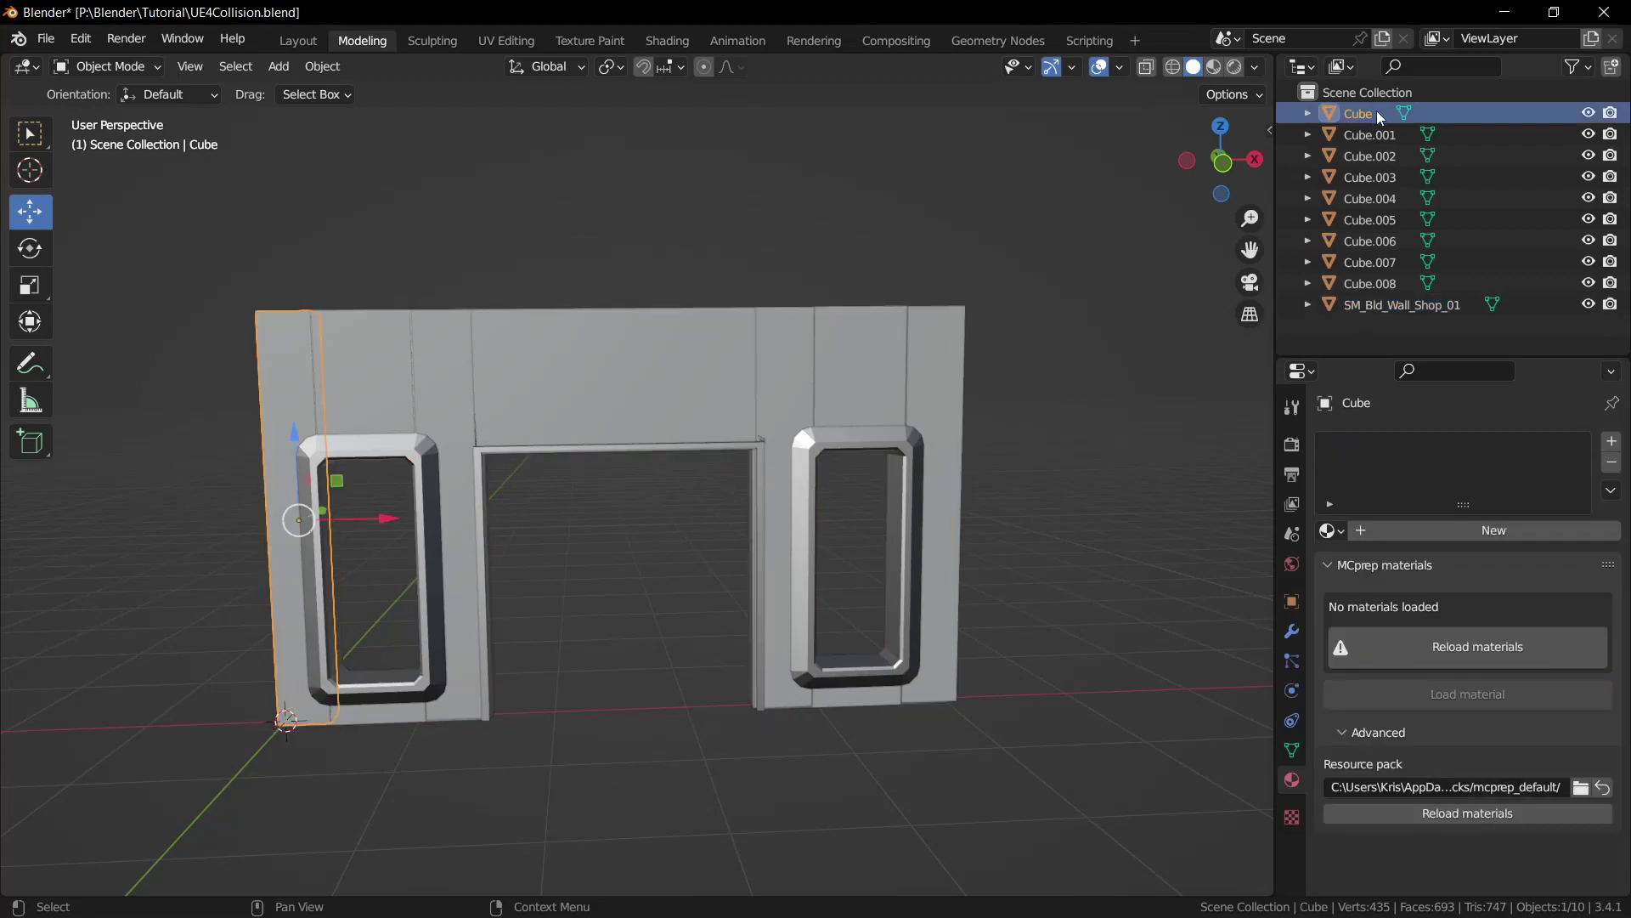
pyautogui.doubleClick(1374, 115)
pyautogui.hotkey('ctrl', 'v')
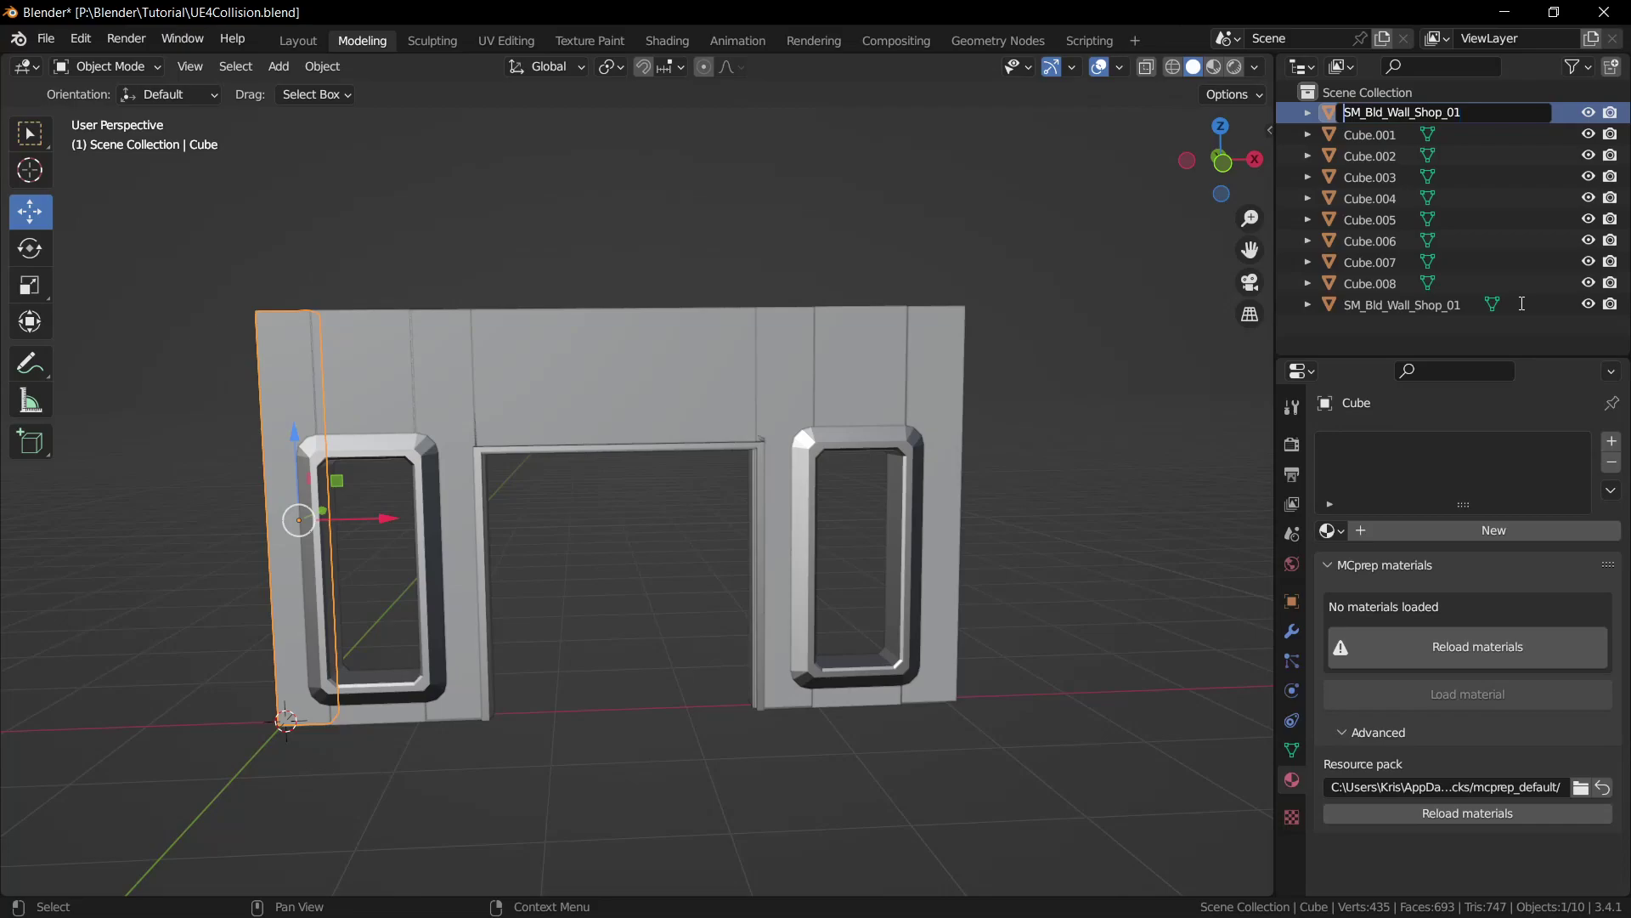
pyautogui.write('UCX_')
pyautogui.press('Return')
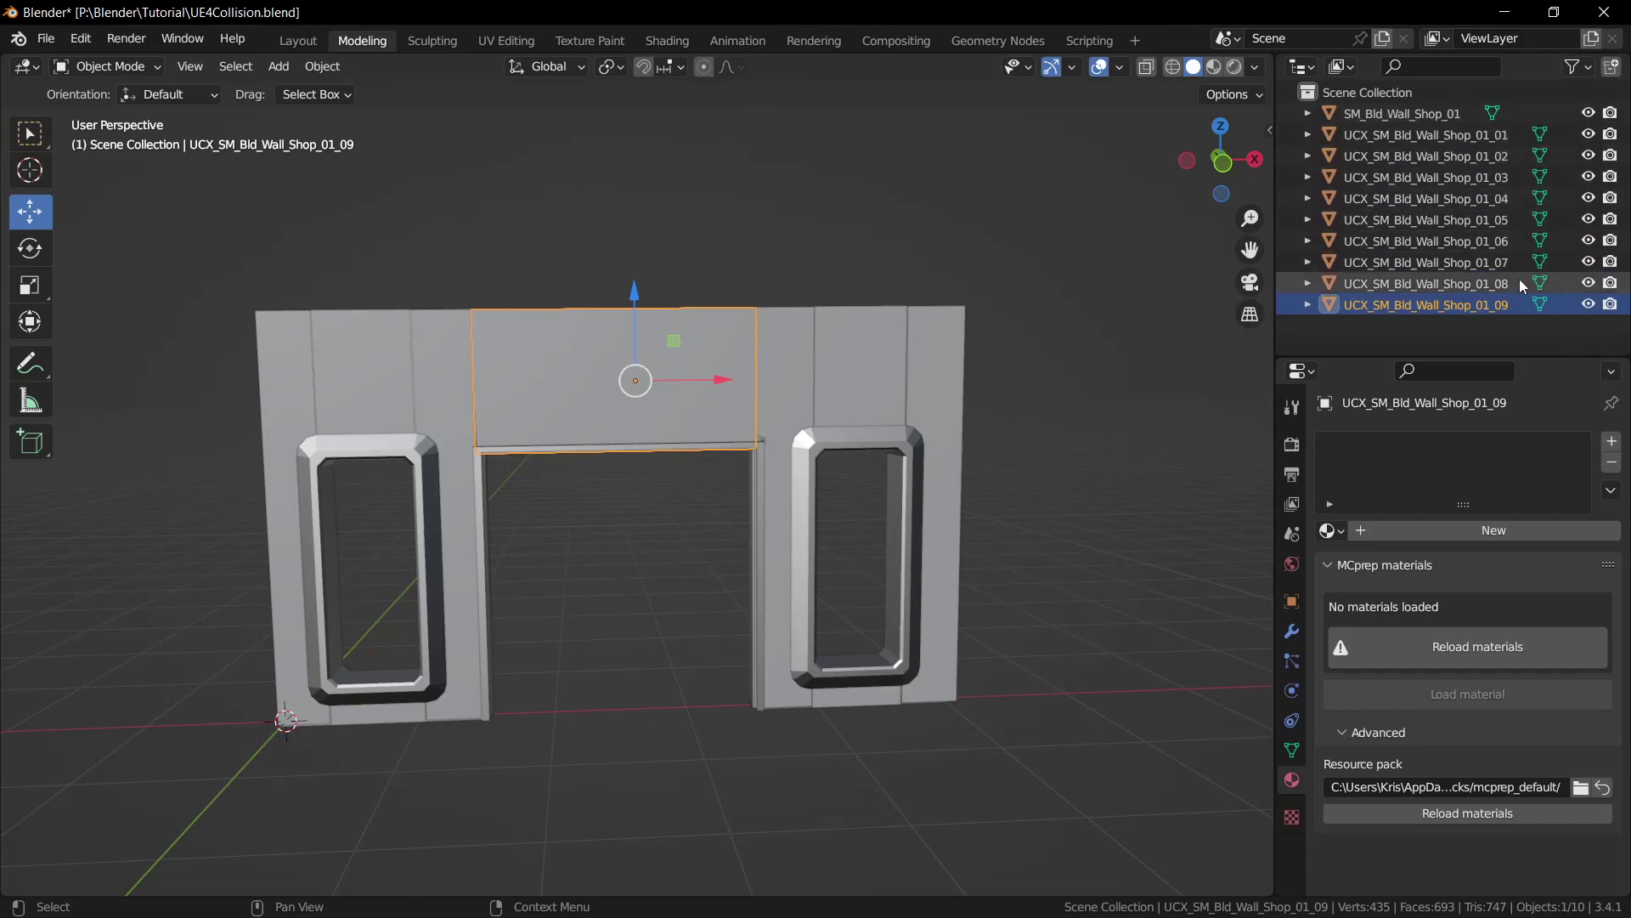
# Select the nine renamed UCX collision boxes and isolate them for a check of the complete collision shape
pyautogui.keyDown('shift'); pyautogui.click(1513, 134); pyautogui.keyUp('shift')
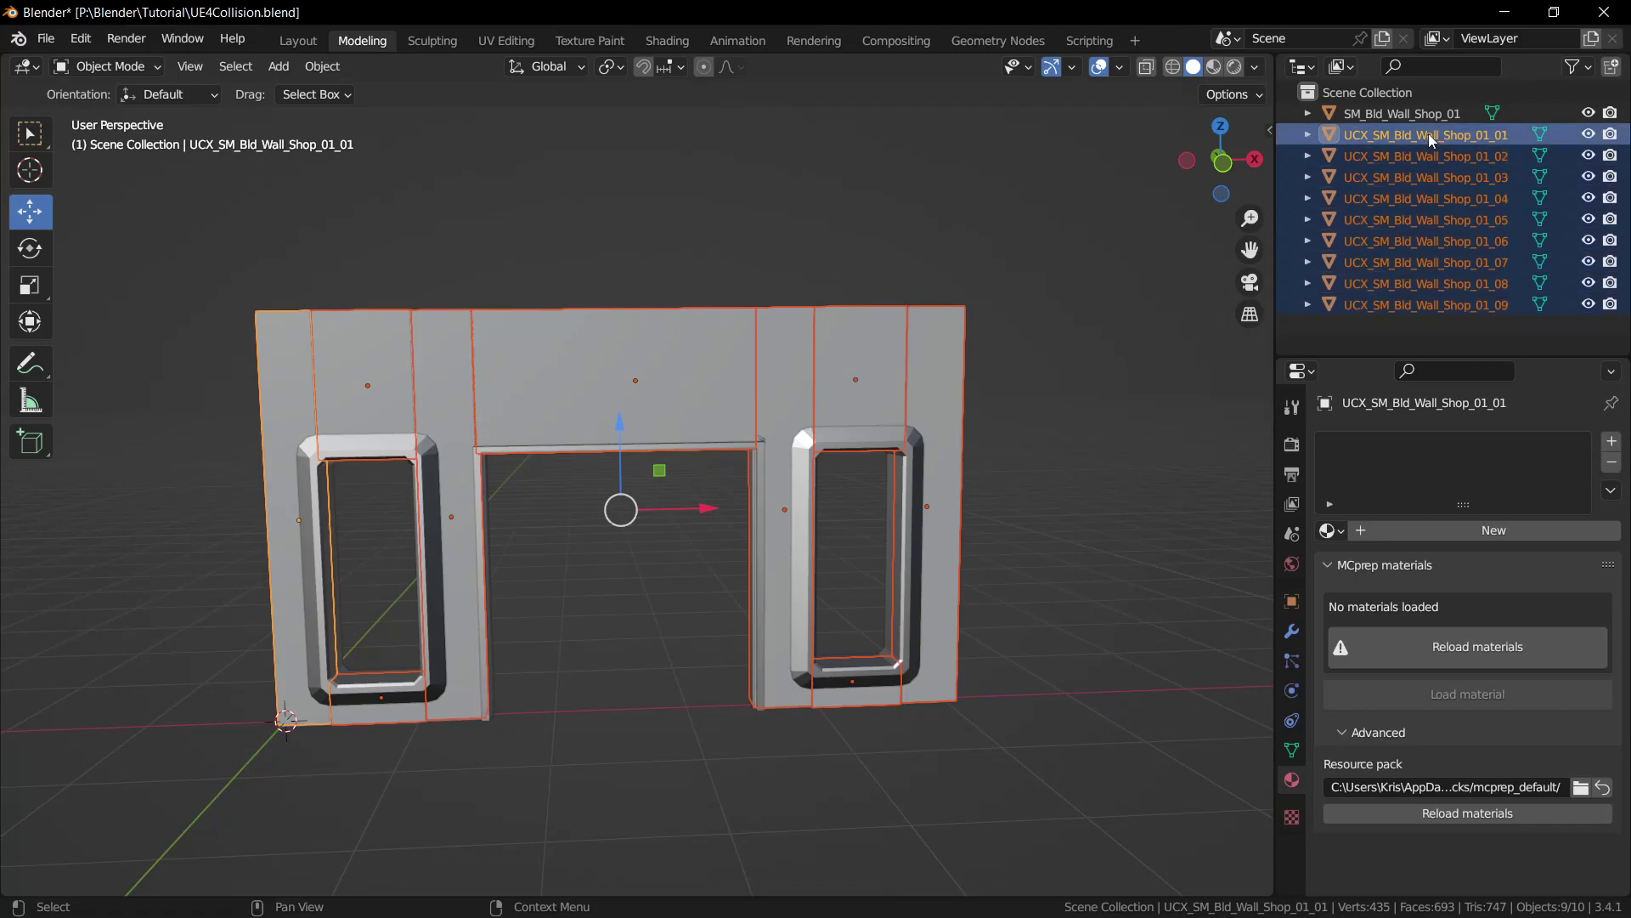
pyautogui.press('KP_Divide')
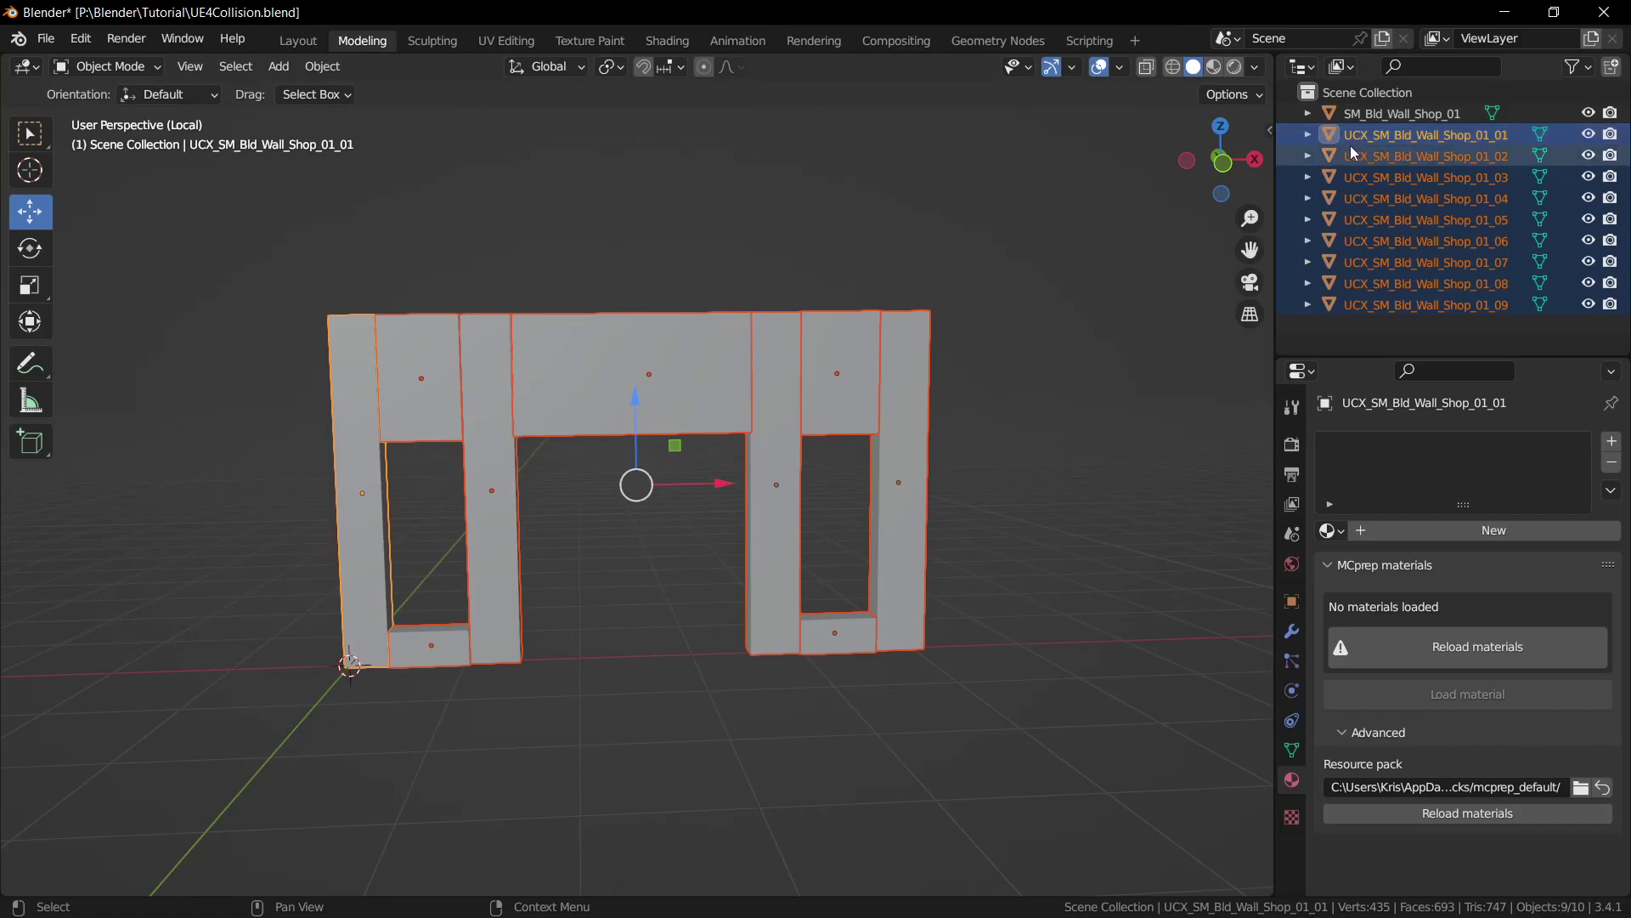
# Select the wall mesh together with its nine UCX boxes and export only the selected objects as FBX, overwriting SM_Bld_Wall_Shop_01.FBX in Q:\UECollision
pyautogui.keyDown('ctrl'); pyautogui.click(1415, 304); pyautogui.keyUp('ctrl')
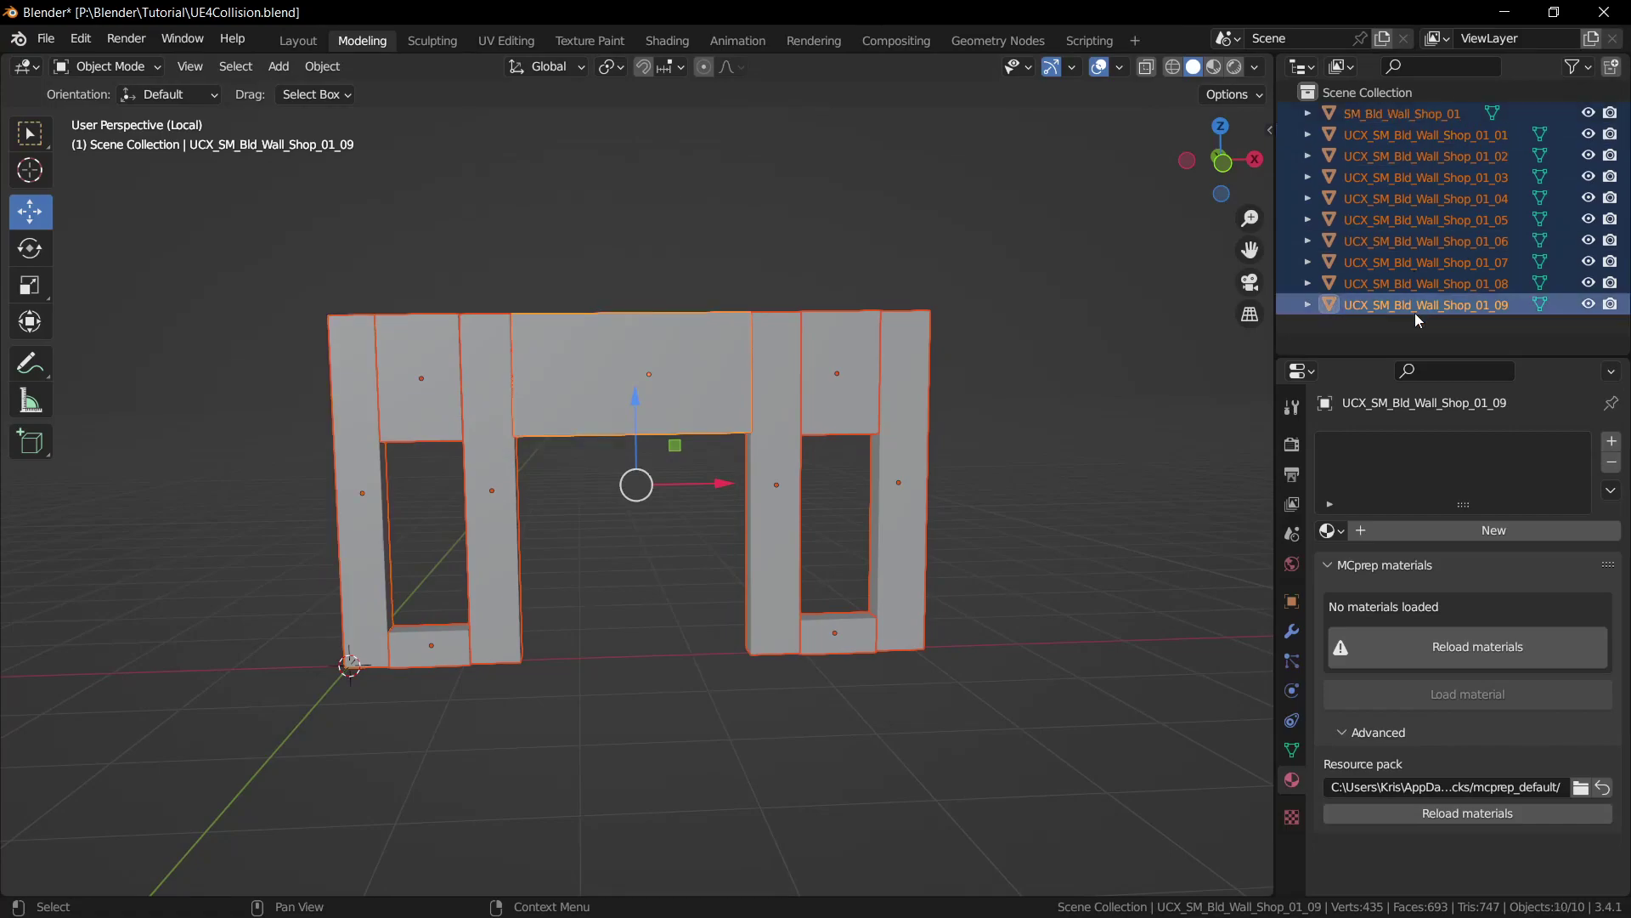
pyautogui.keyDown('shift'); pyautogui.click(1424, 119); pyautogui.keyUp('shift')
pyautogui.click(46, 39)
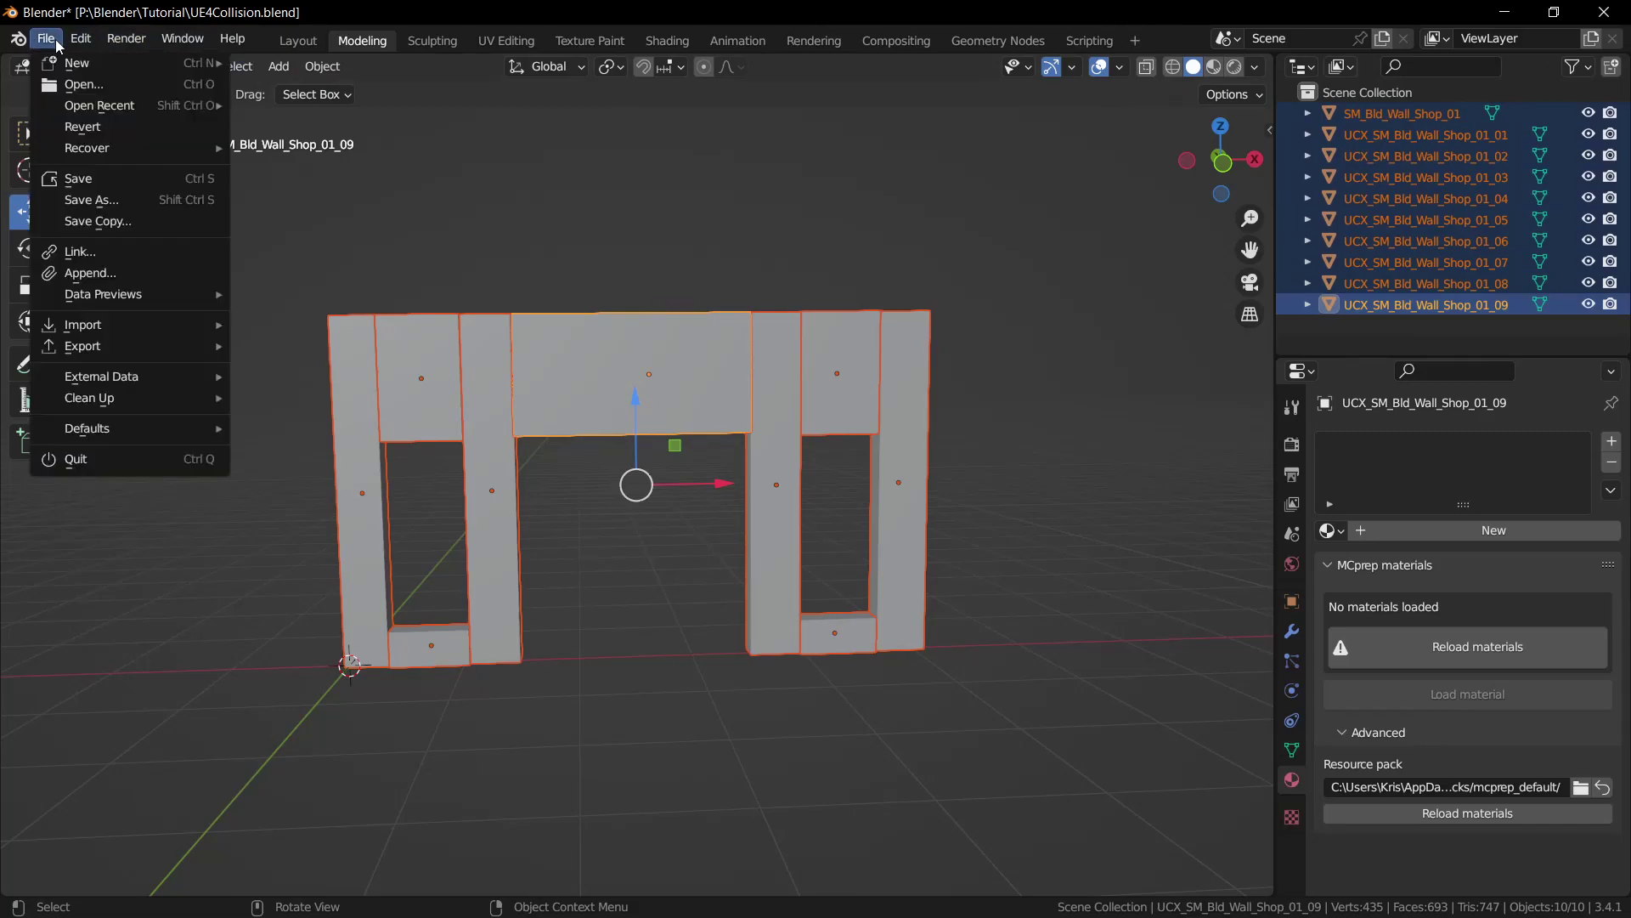
pyautogui.moveTo(141, 349)
pyautogui.click(322, 535)
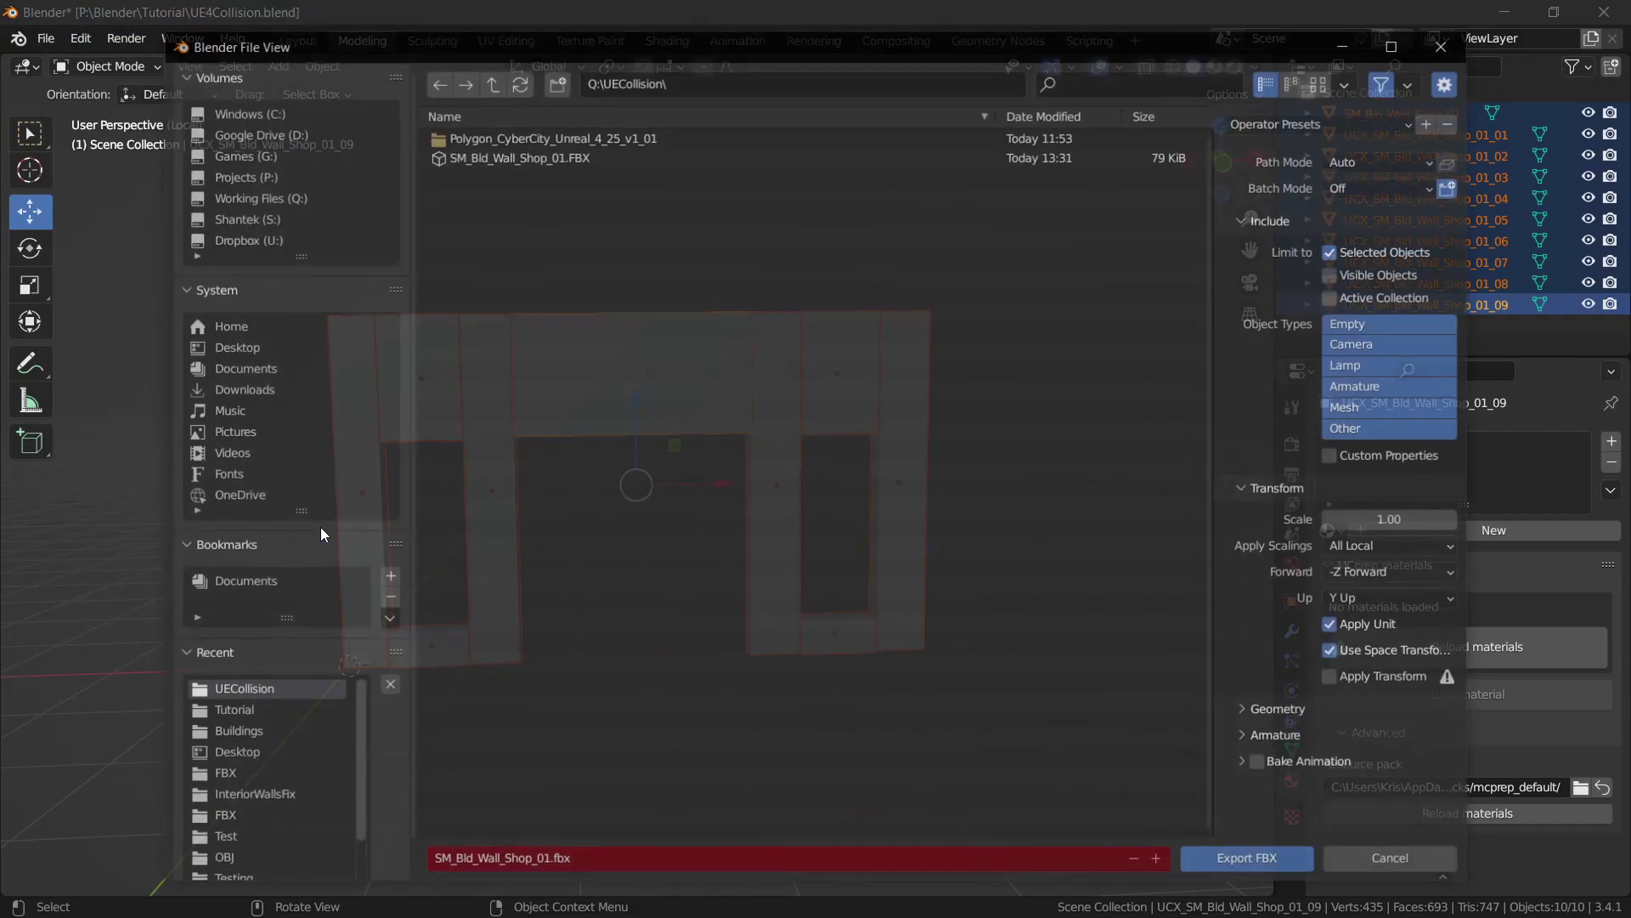
pyautogui.click(1342, 123)
pyautogui.click(1297, 197)
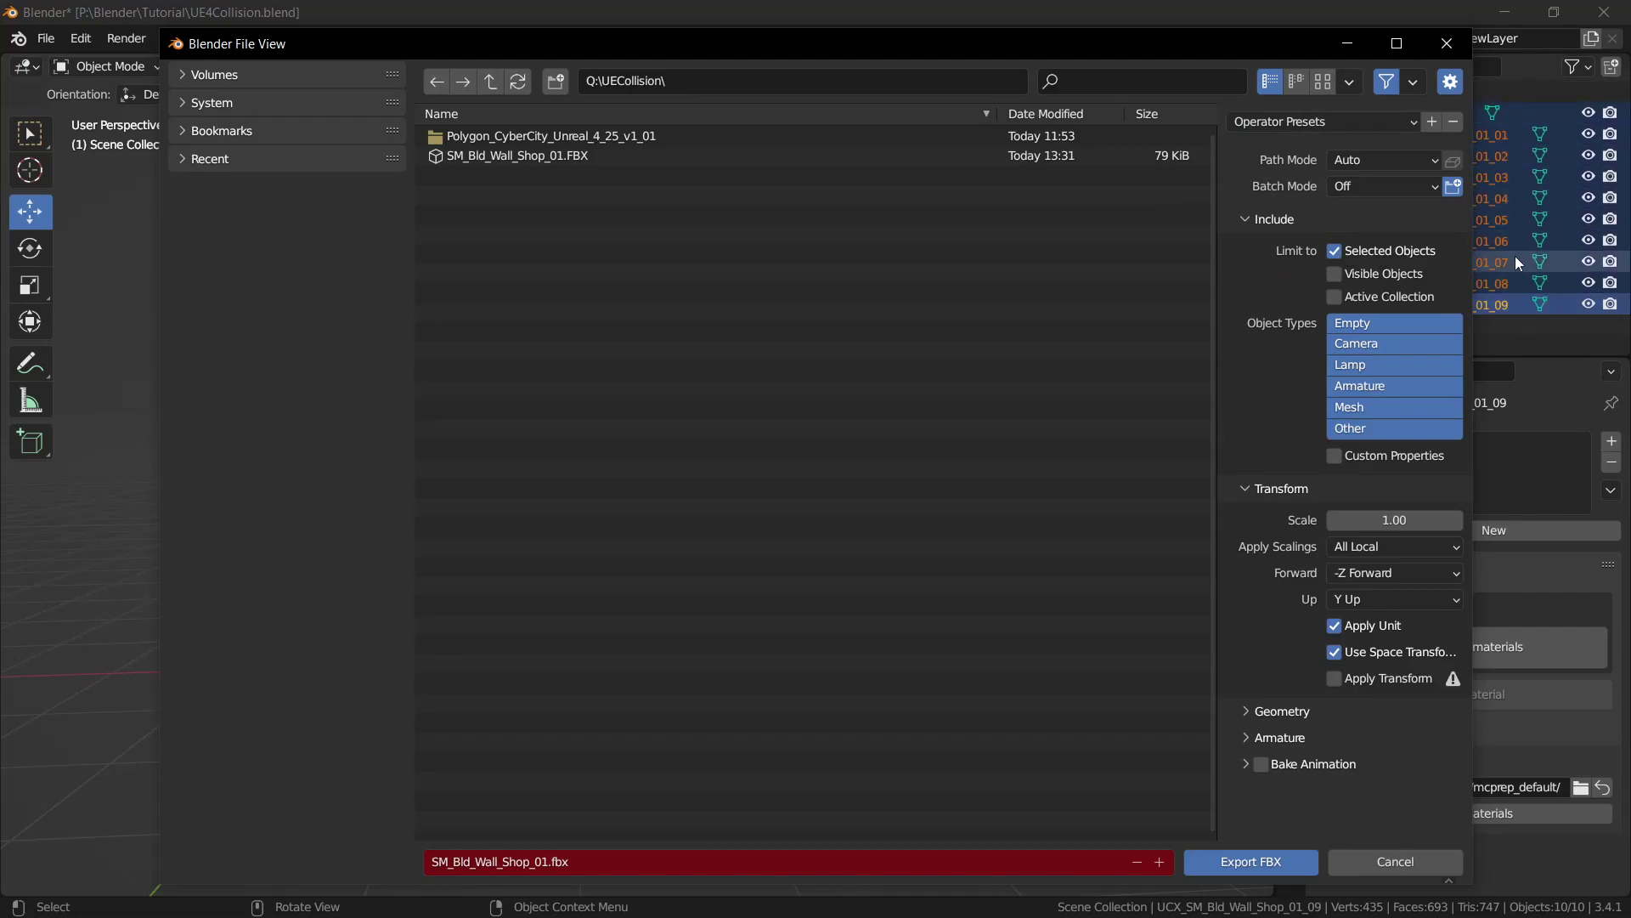
pyautogui.click(516, 157)
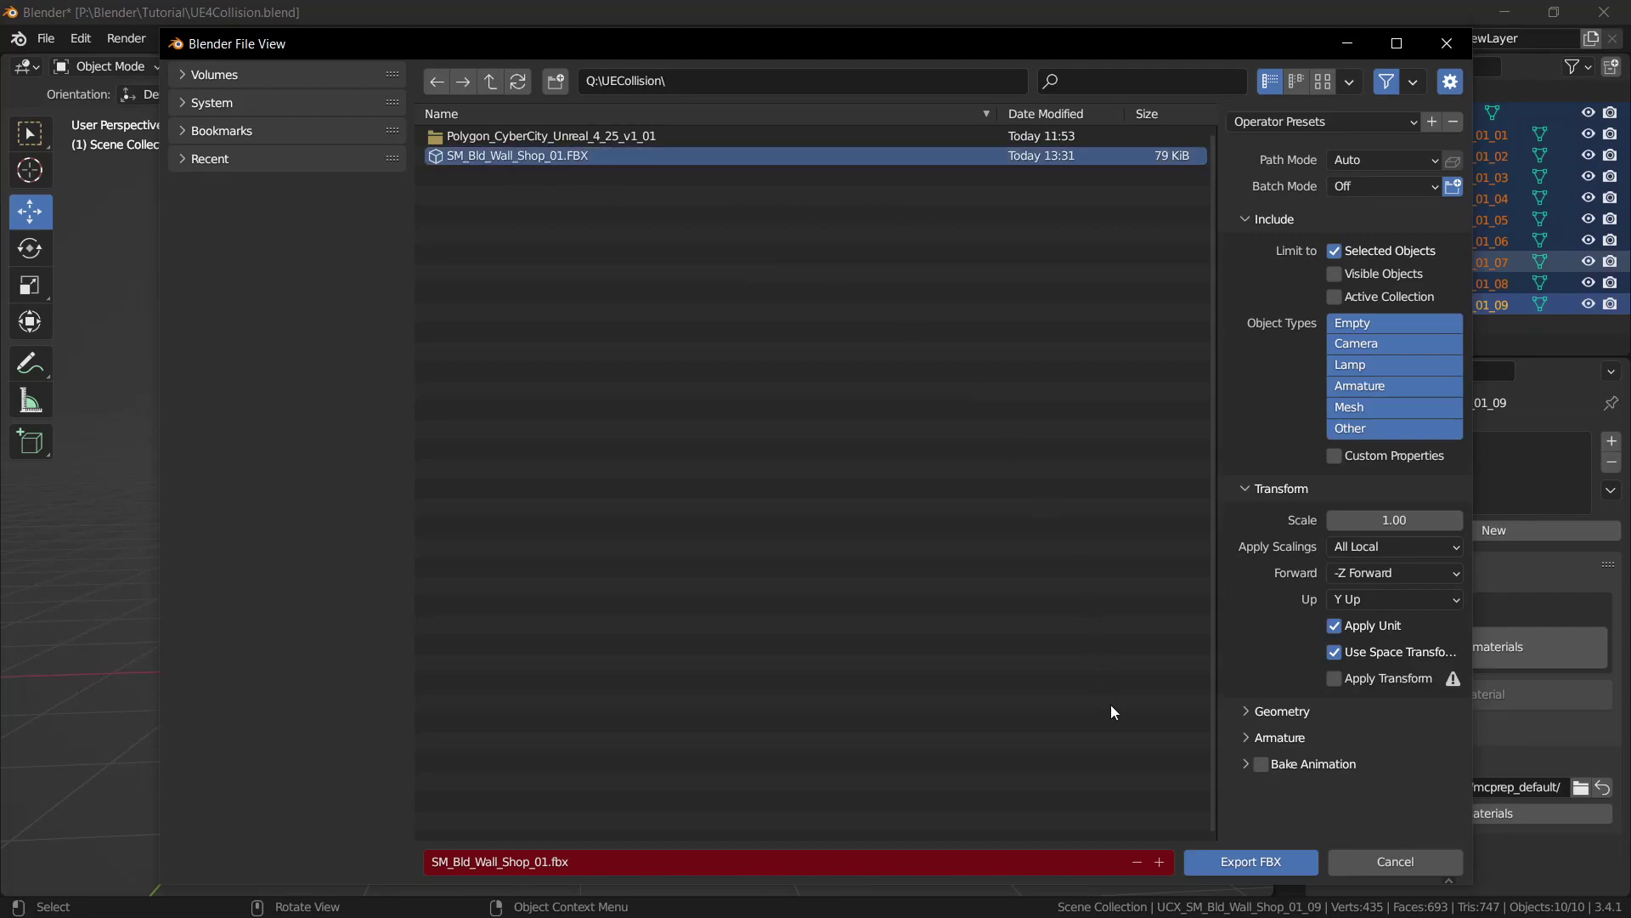
pyautogui.click(1220, 862)
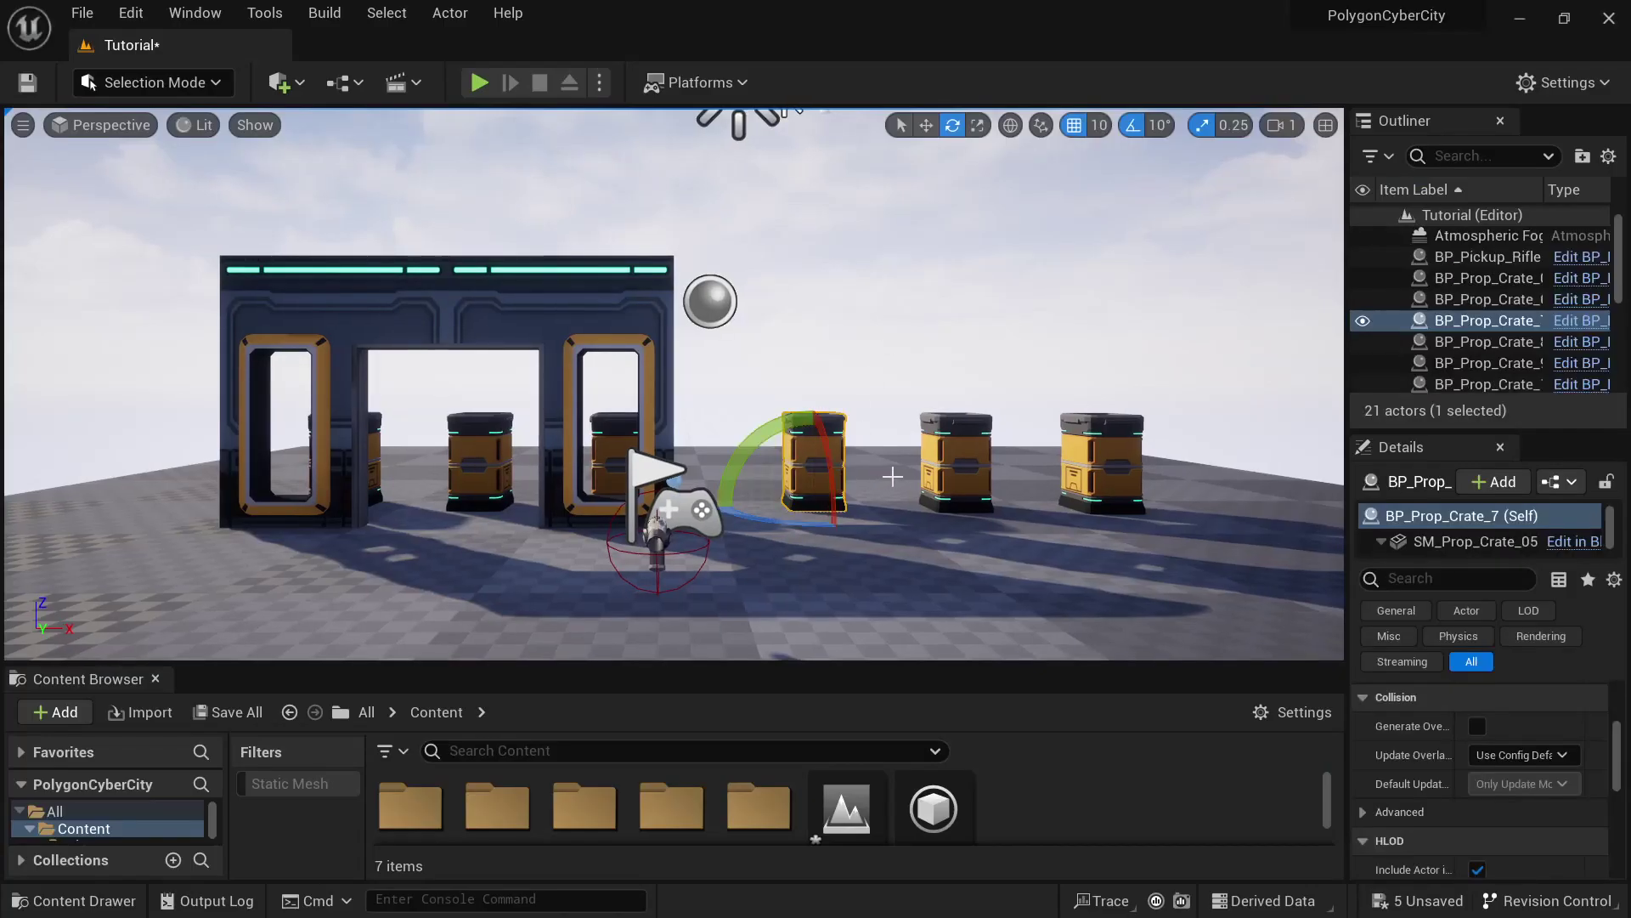
# Switch to Unreal Editor and delete the three spare crates standing beside the shop wall
pyautogui.press('Delete')
pyautogui.click(977, 468)
pyautogui.press('Delete')
pyautogui.click(1086, 474)
pyautogui.press('Delete')
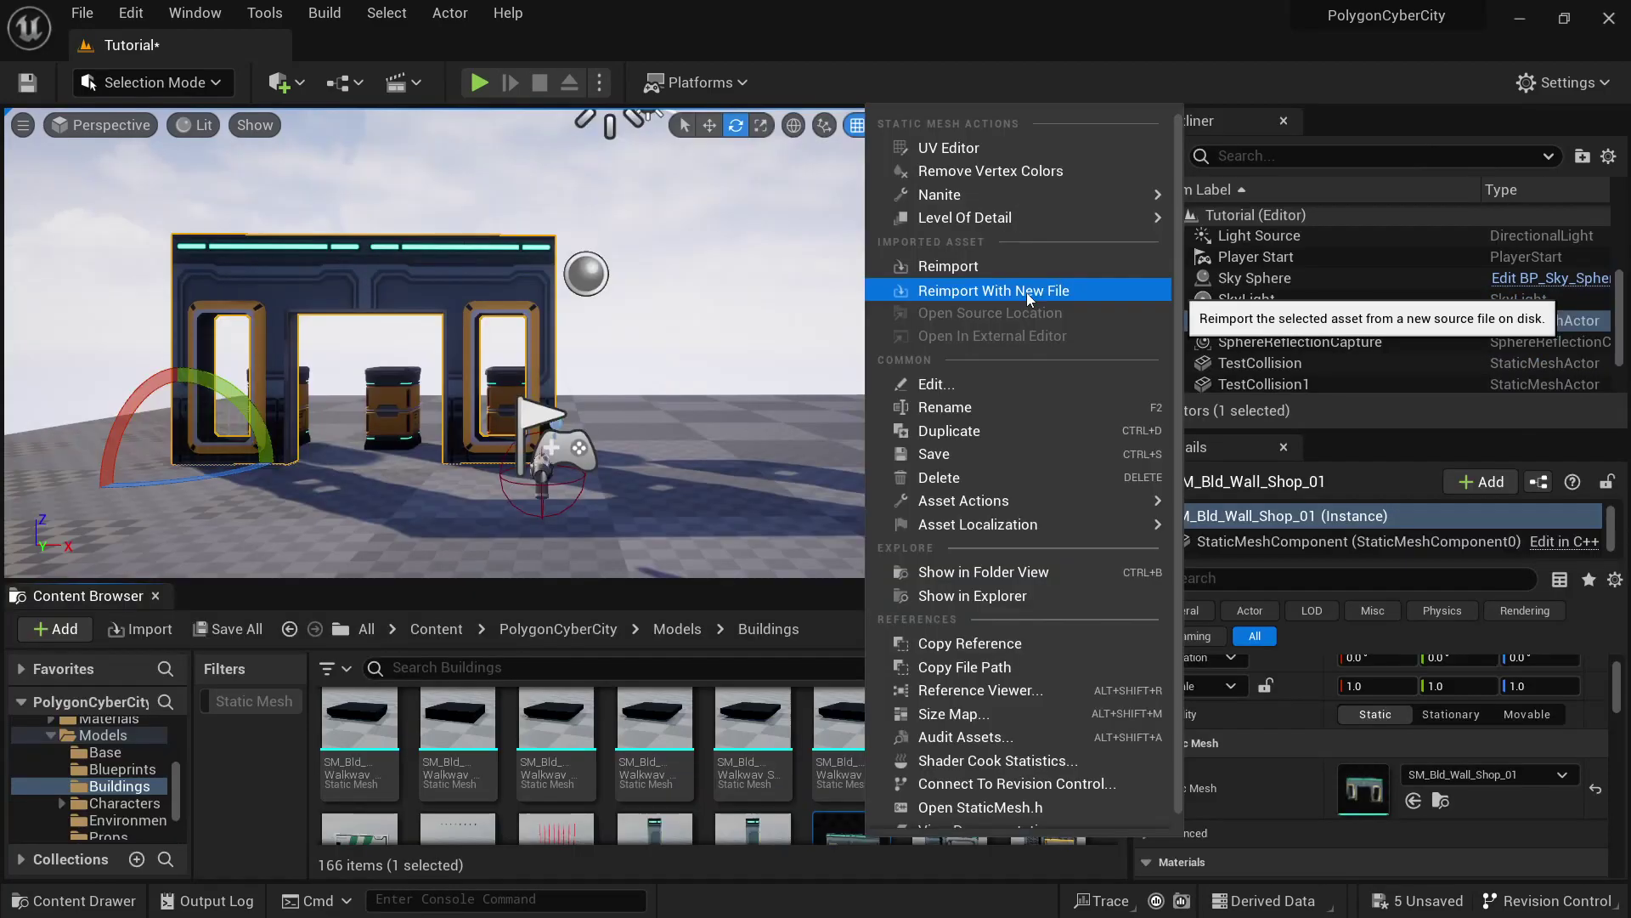
# Reimport the SM_Bld_Wall_Shop_01 mesh from the new SM_Bld_Wall_Shop_01.FBX with the matched materials, and show the level in Player Collision view
pyautogui.click(1026, 292)
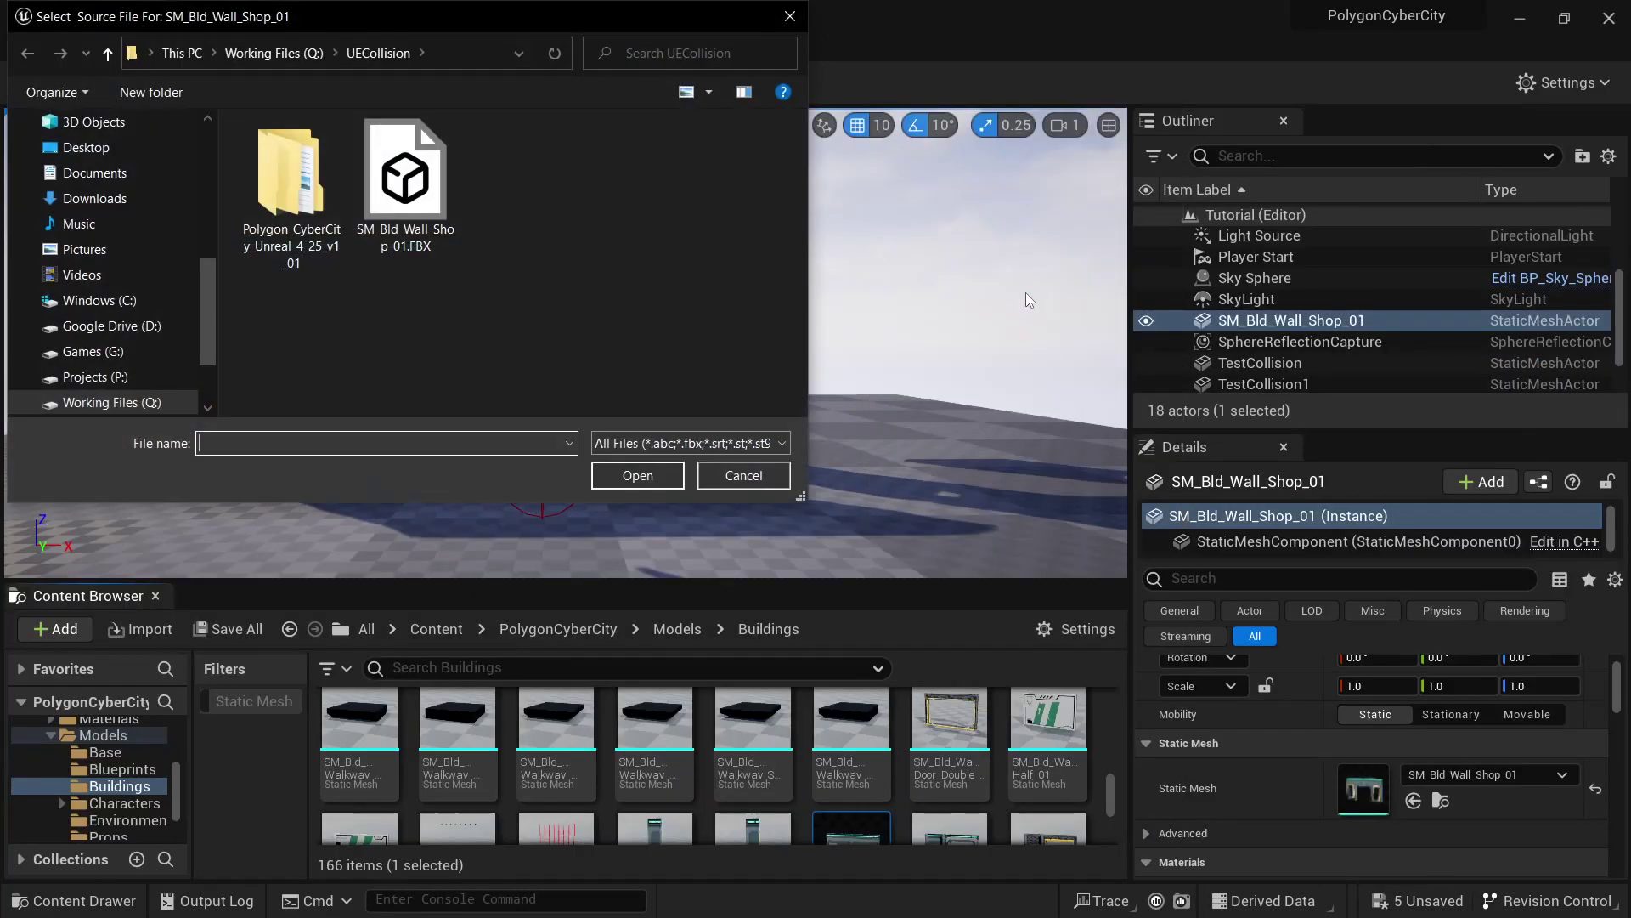
pyautogui.doubleClick(411, 200)
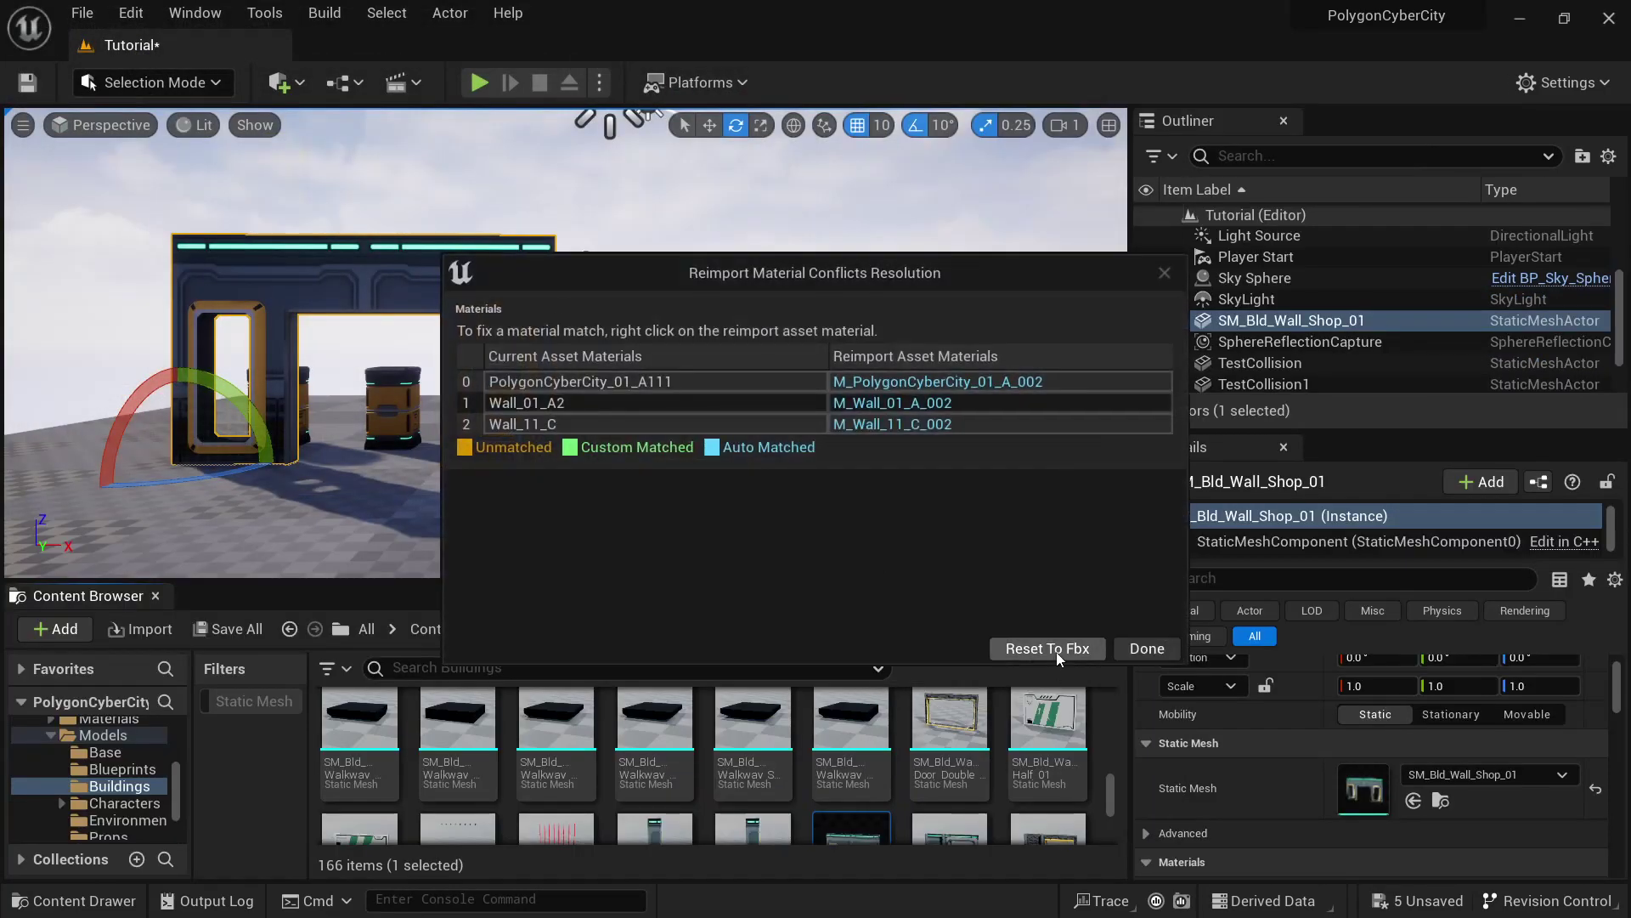
pyautogui.click(1143, 642)
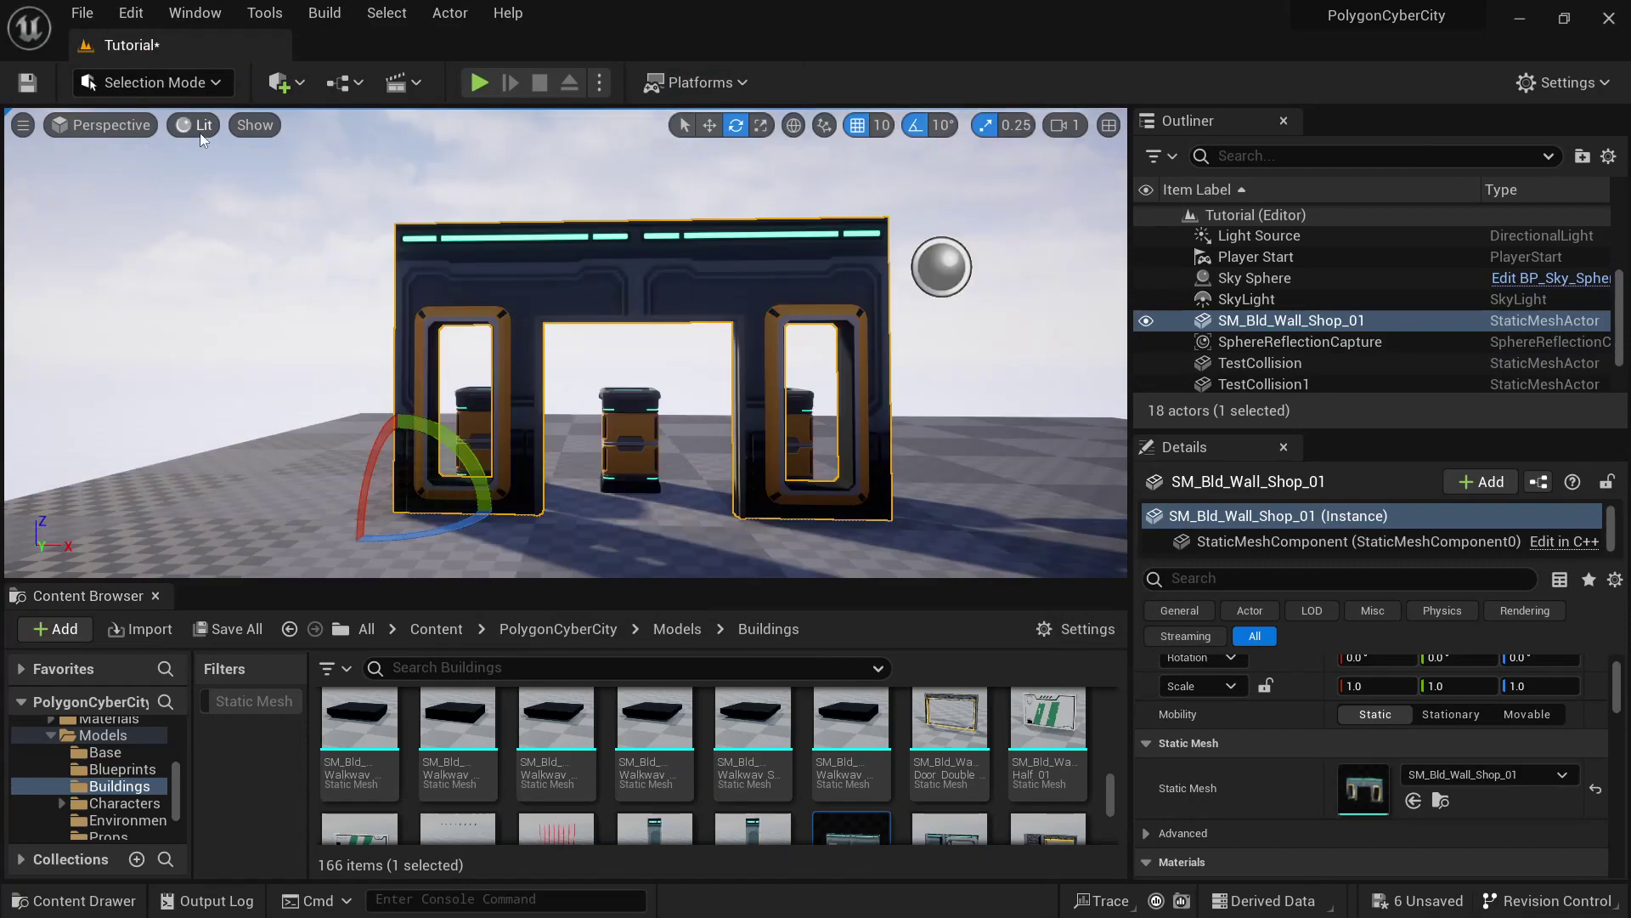
pyautogui.click(201, 129)
pyautogui.click(302, 334)
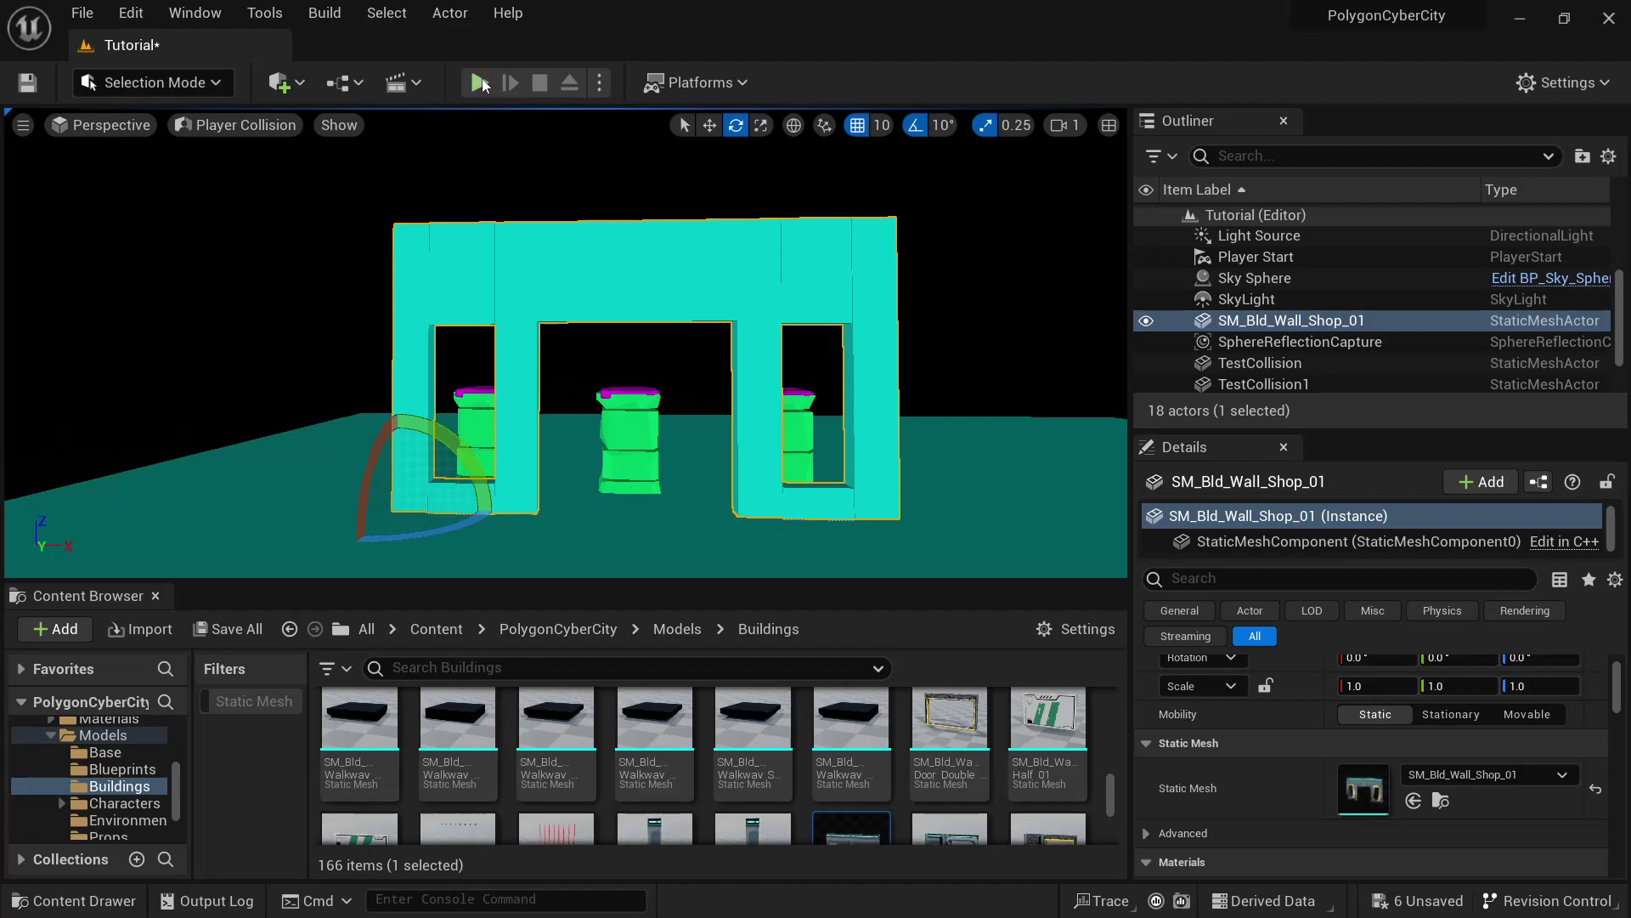
# Play the level and shoot projectiles at the crates through the shop wall's doorway and windows to test the custom collision
pyautogui.click(479, 82)
pyautogui.press('w')
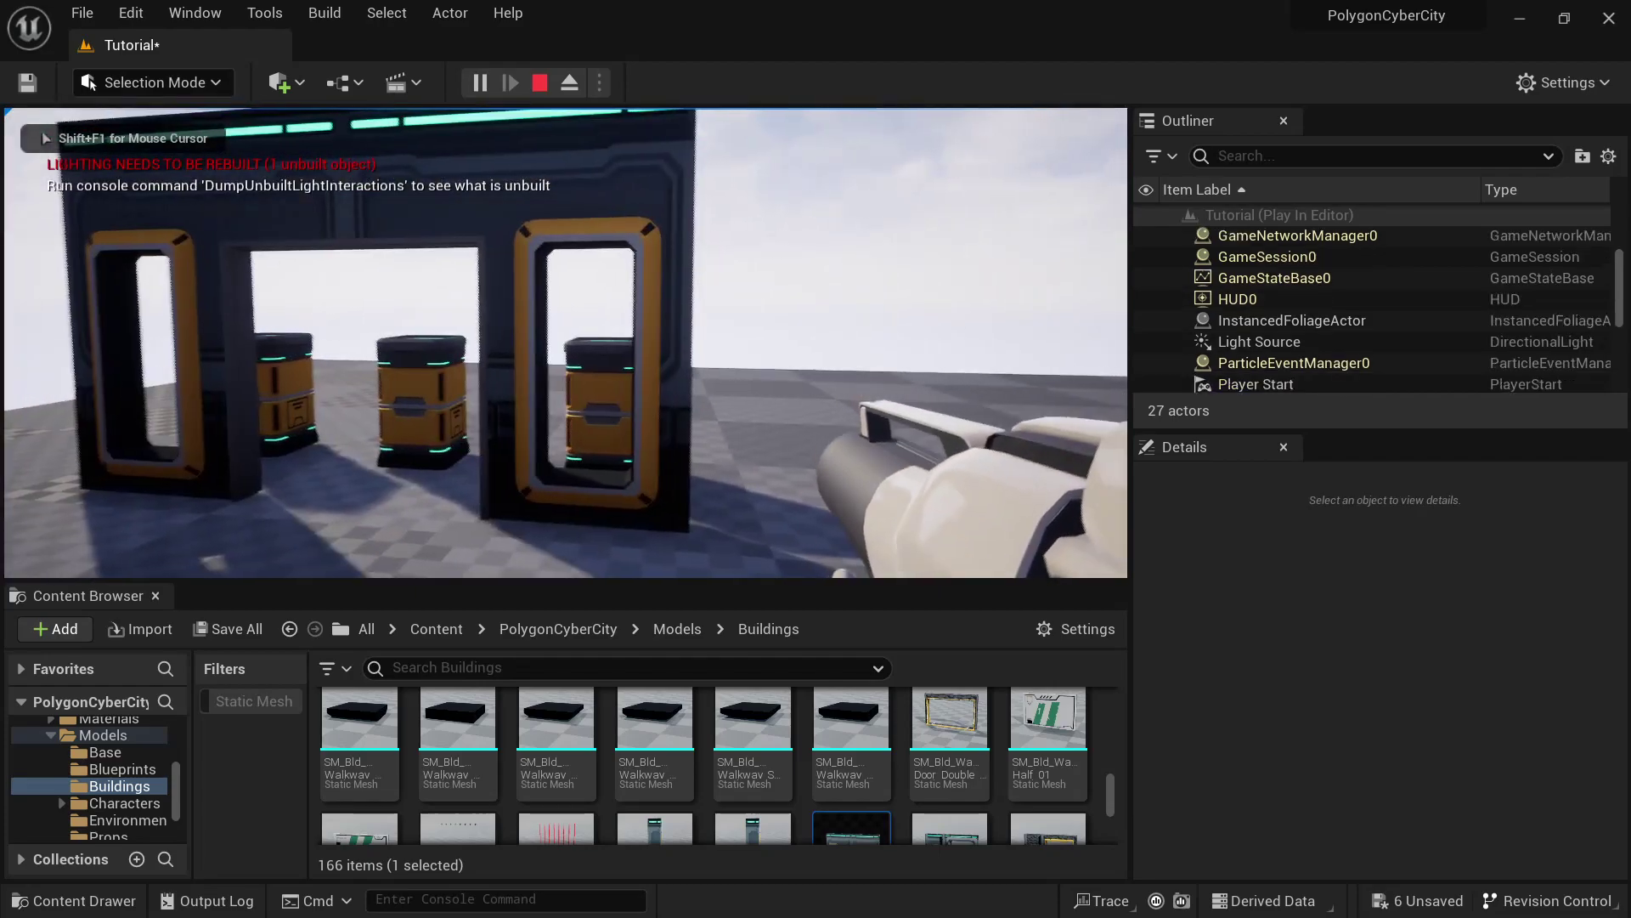
pyautogui.click(566, 342)
pyautogui.press('a')
pyautogui.click(566, 343)
pyautogui.click(566, 343)
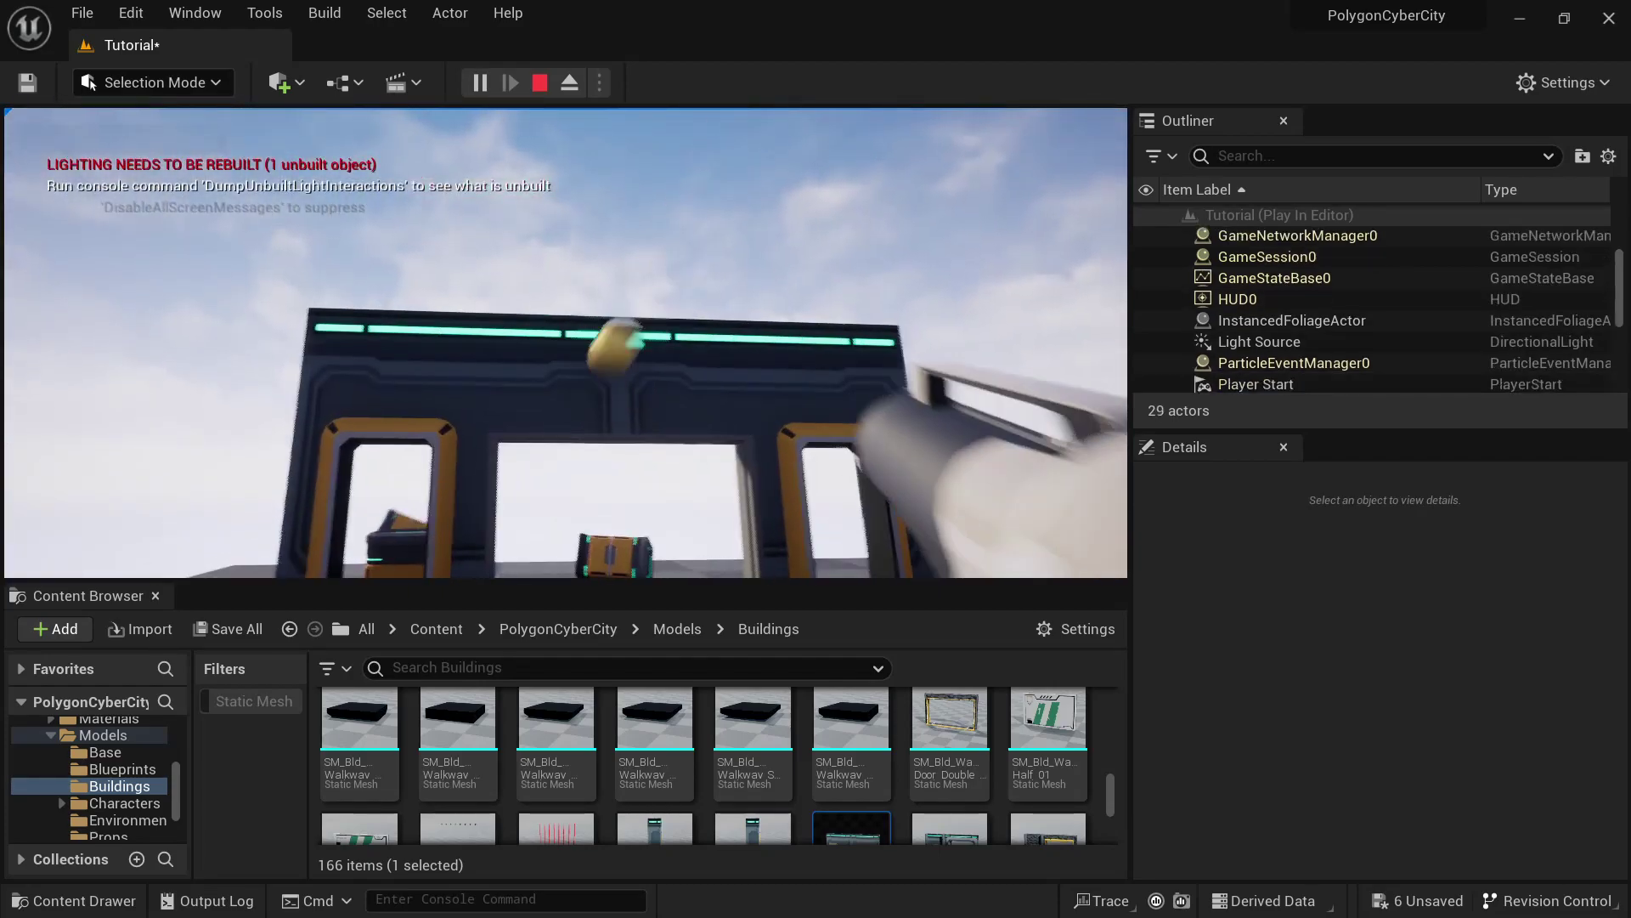
pyautogui.click(566, 342)
pyautogui.click(565, 342)
pyautogui.press('a')
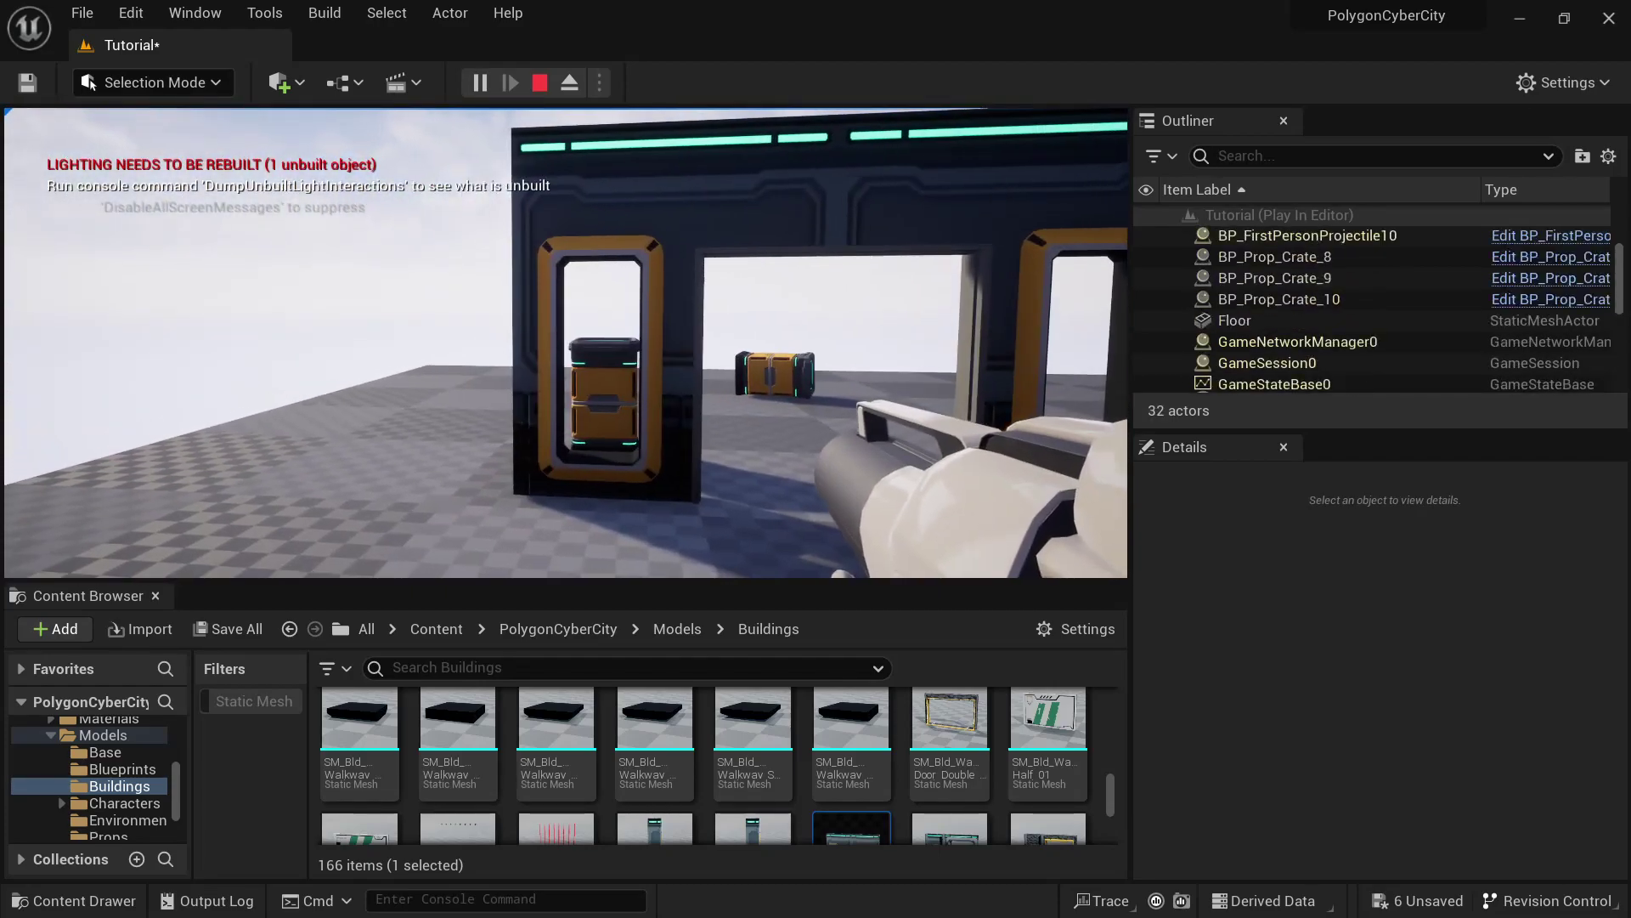
pyautogui.click(566, 343)
pyautogui.press('d')
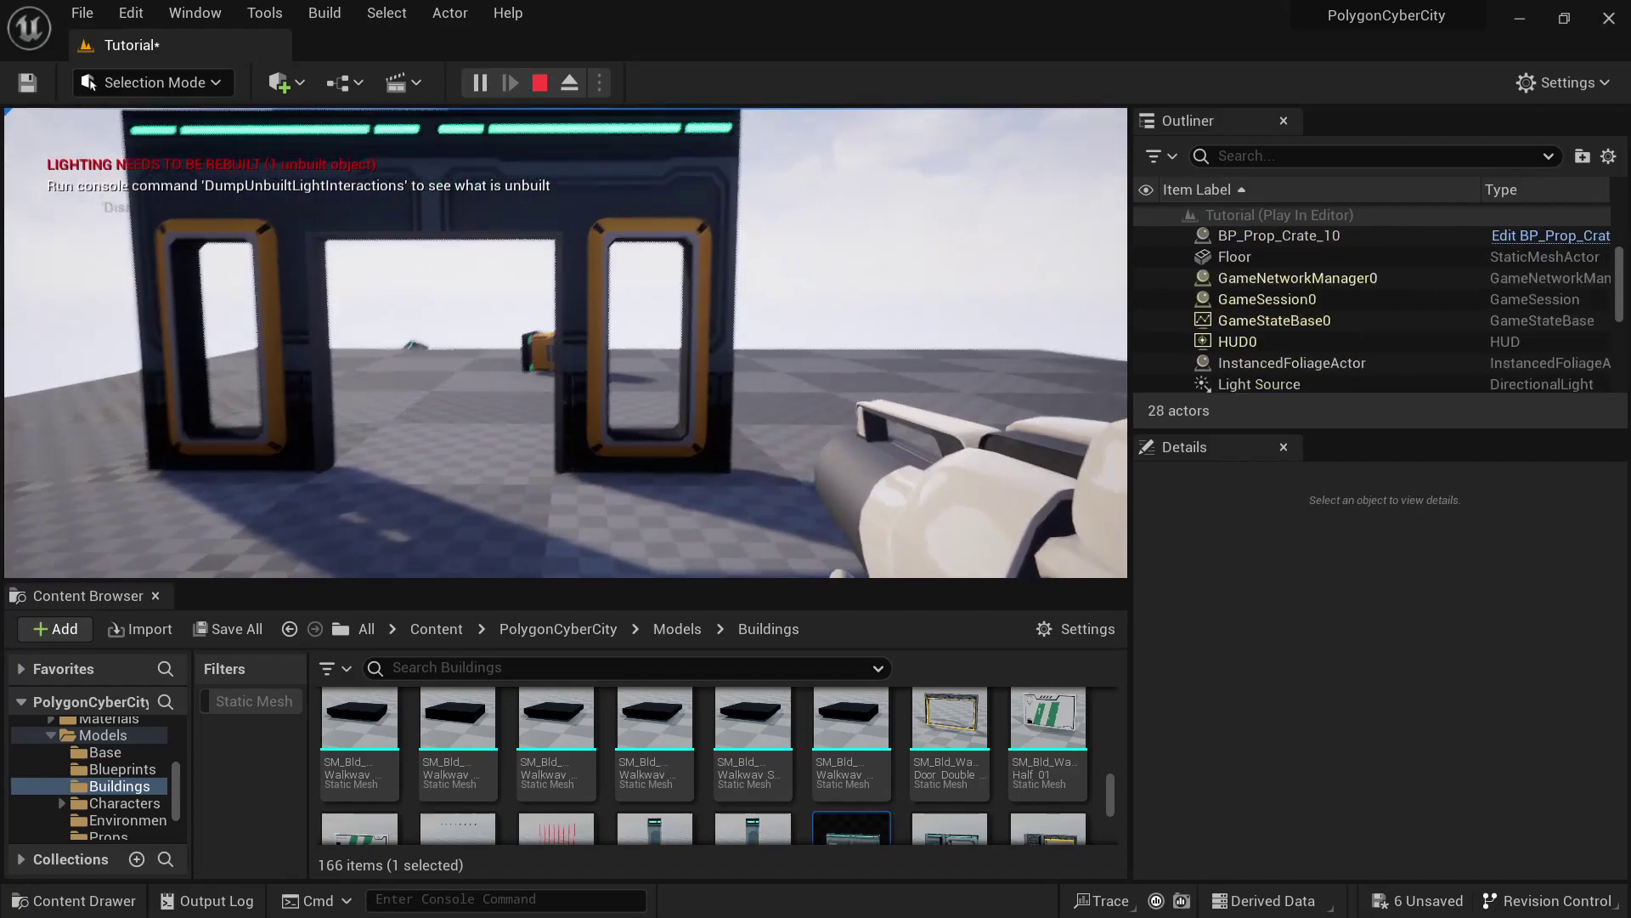
pyautogui.click(566, 343)
pyautogui.press('a')
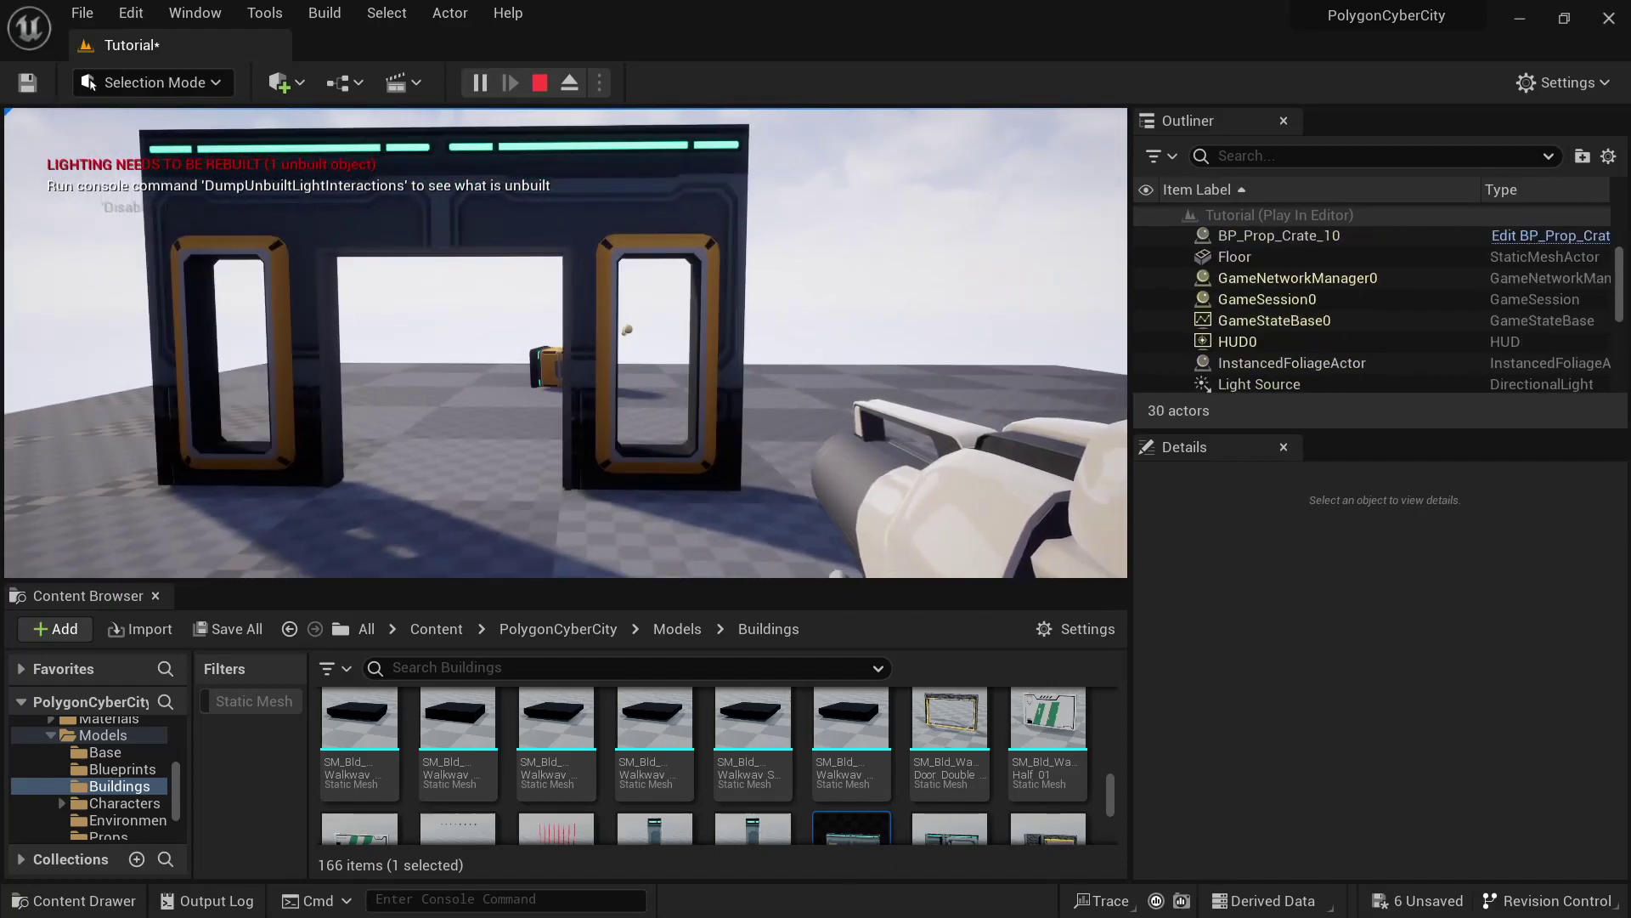